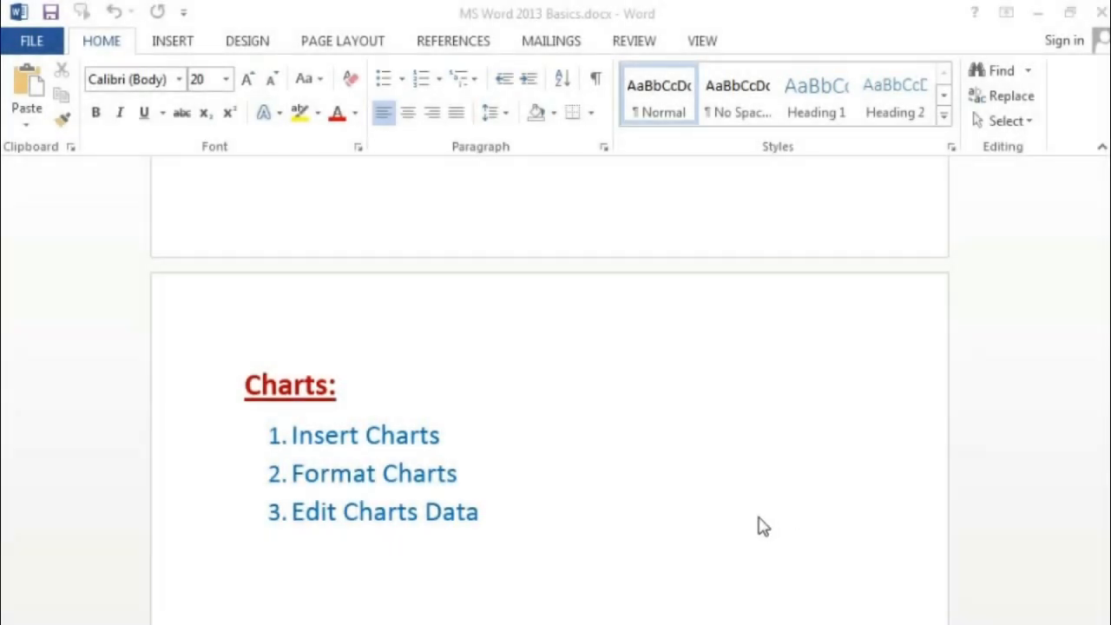
Start inserting a chart on the empty line below the Charts list and move the chart dialog clear of the text
click(758, 526)
scroll(759, 552, down, 3)
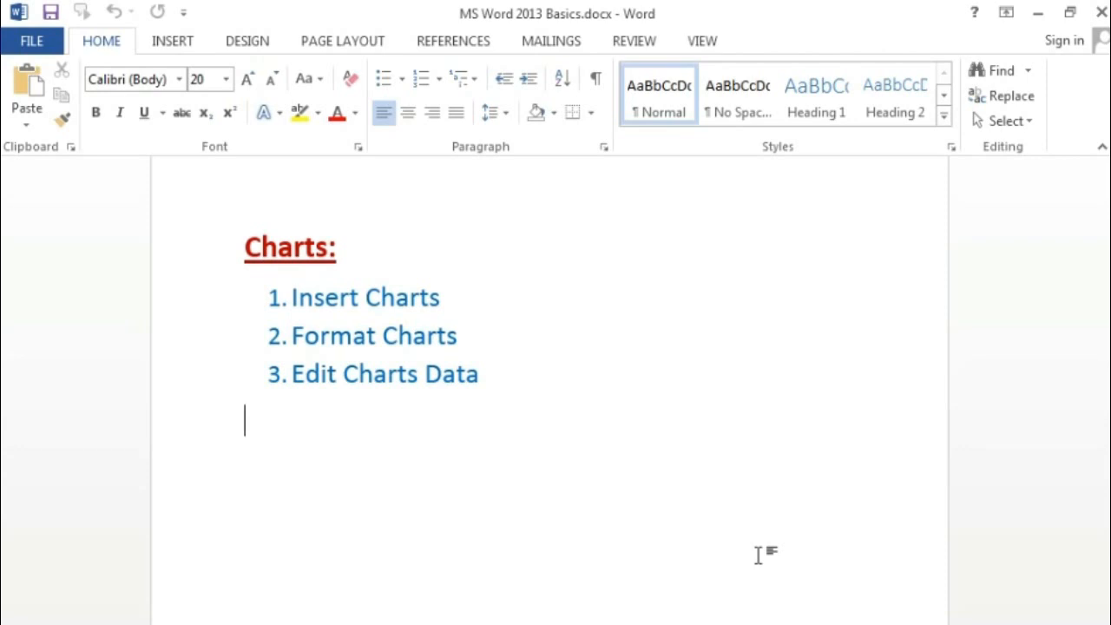
click(174, 43)
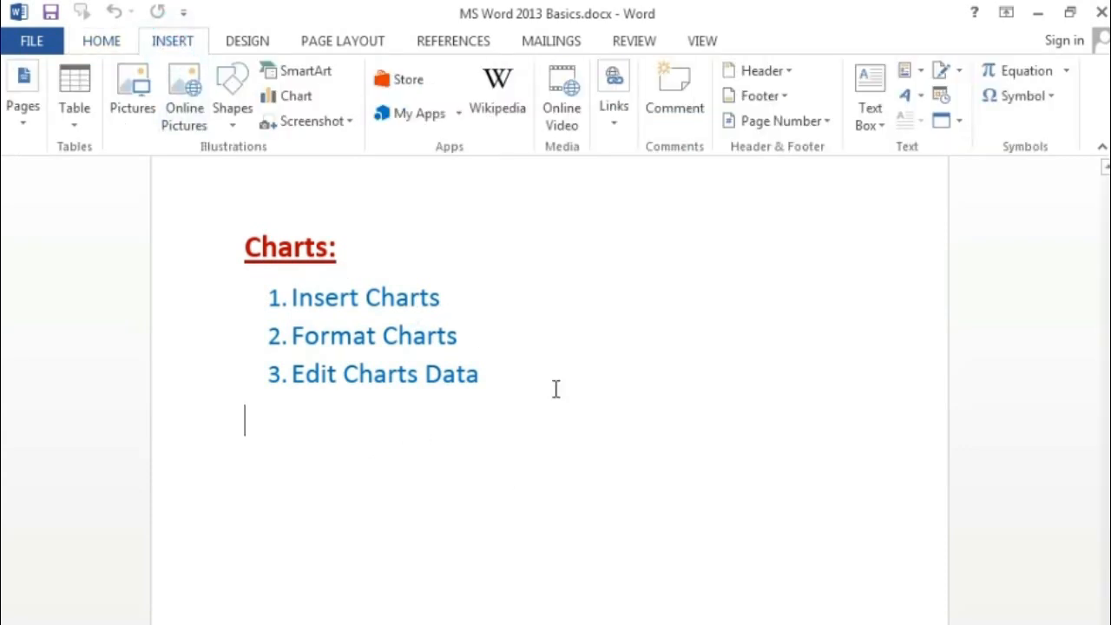
click(293, 97)
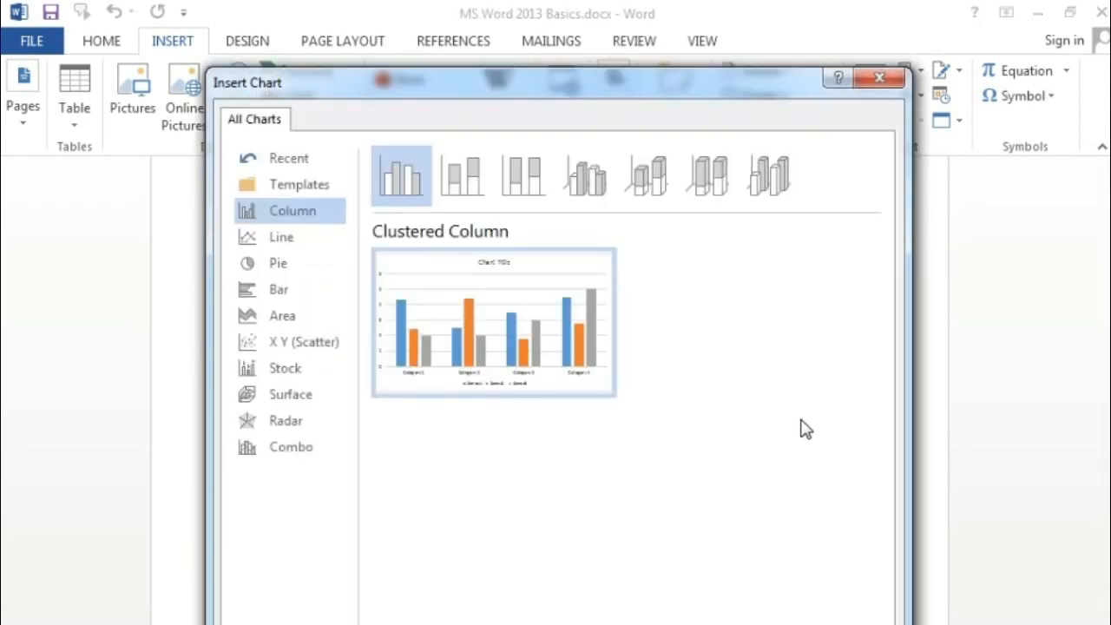
drag(444, 93, 687, 74)
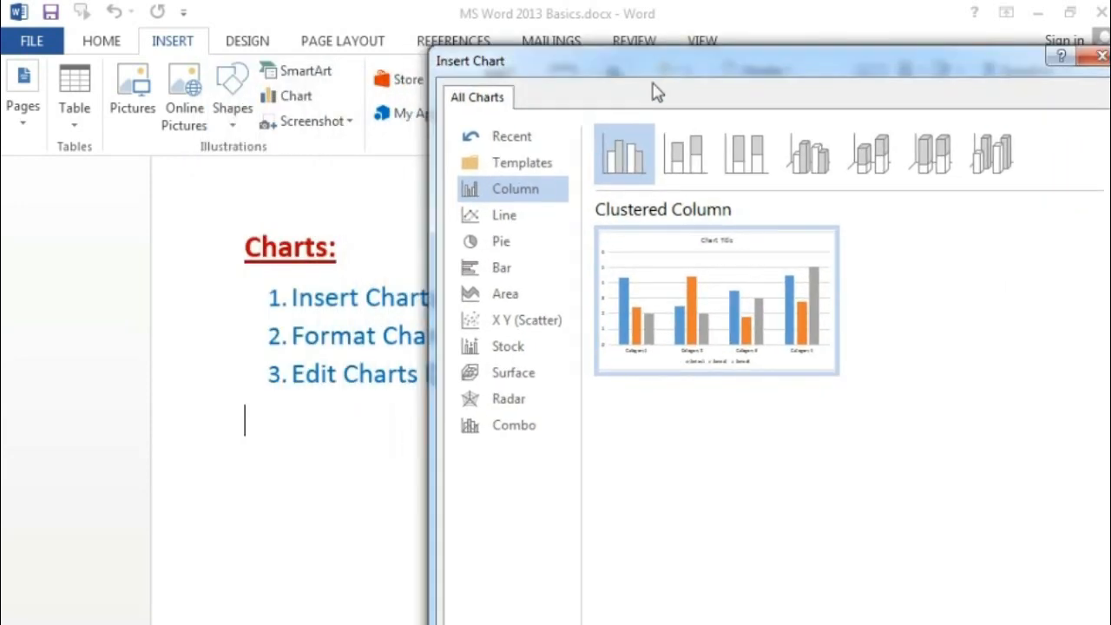
Look through the available chart types, including Line, Pie, Bar, Column, Combo, Radar, Surface, Stock, Scatter and Area
click(506, 219)
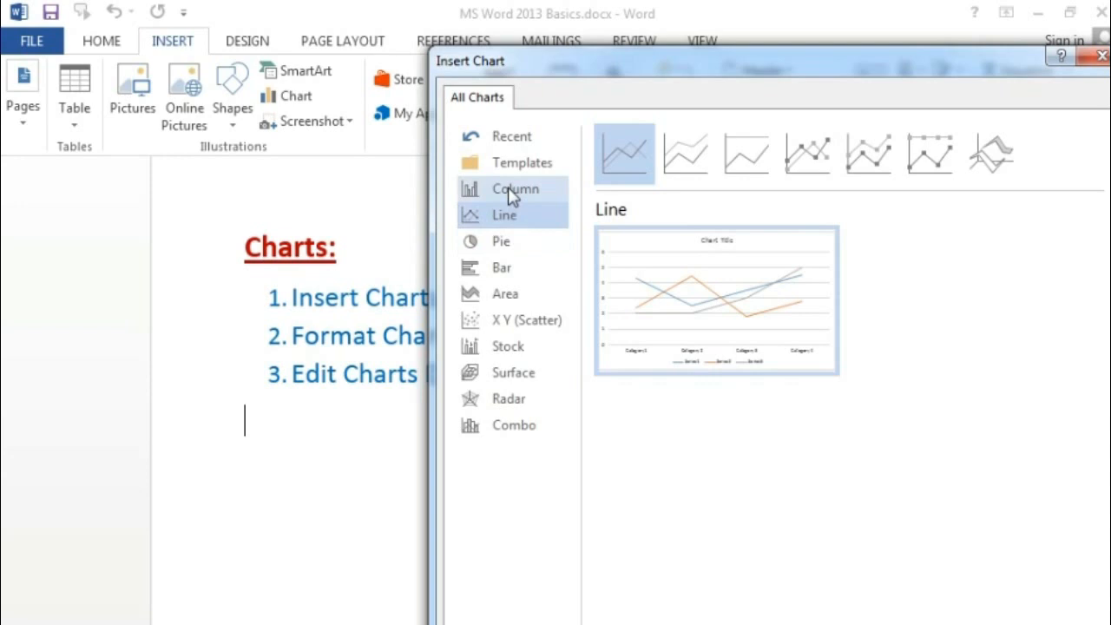
click(514, 246)
click(518, 271)
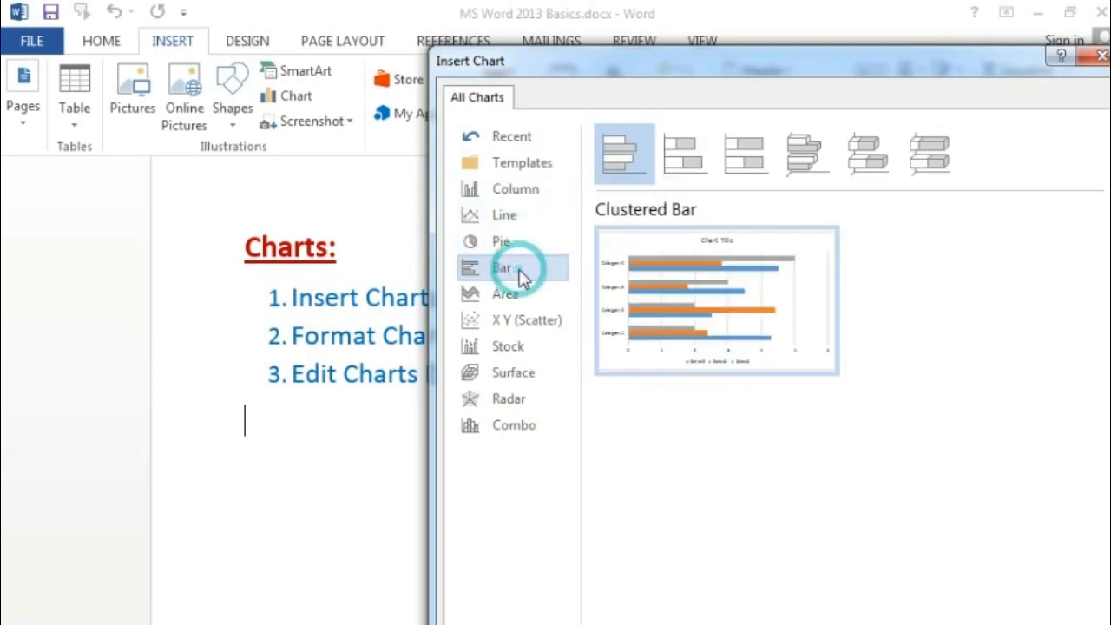
click(516, 192)
click(525, 219)
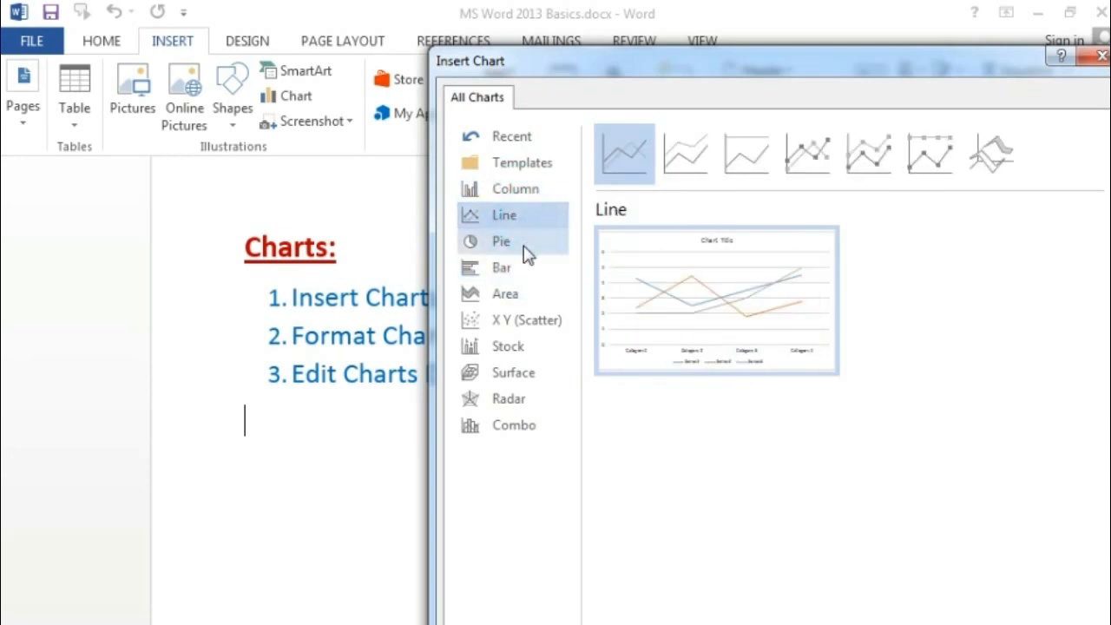
click(524, 245)
click(524, 269)
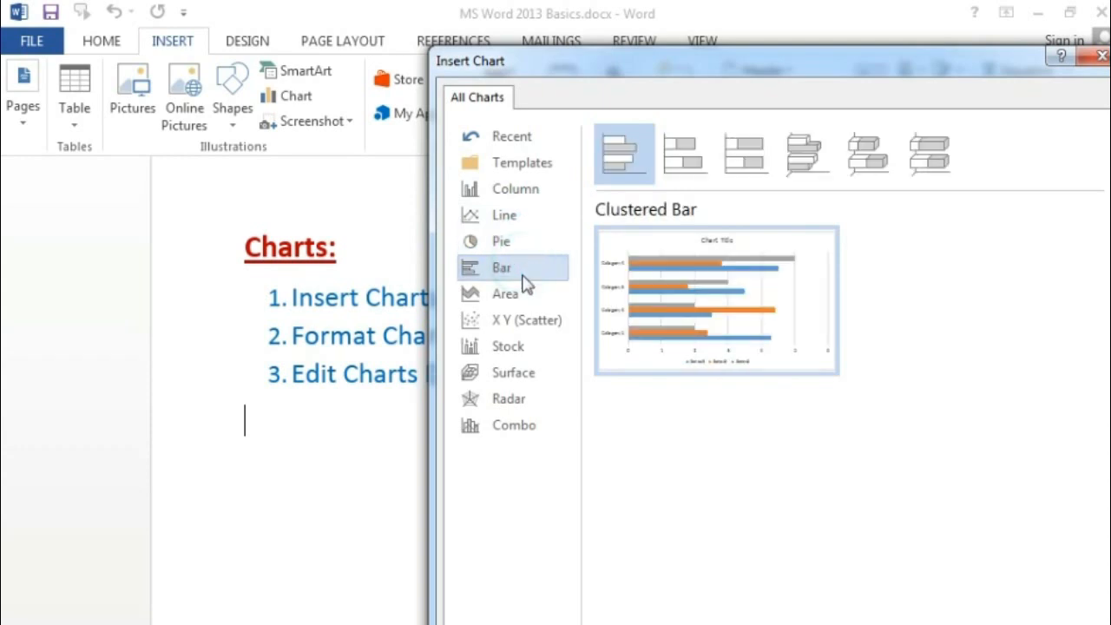
click(523, 429)
click(527, 396)
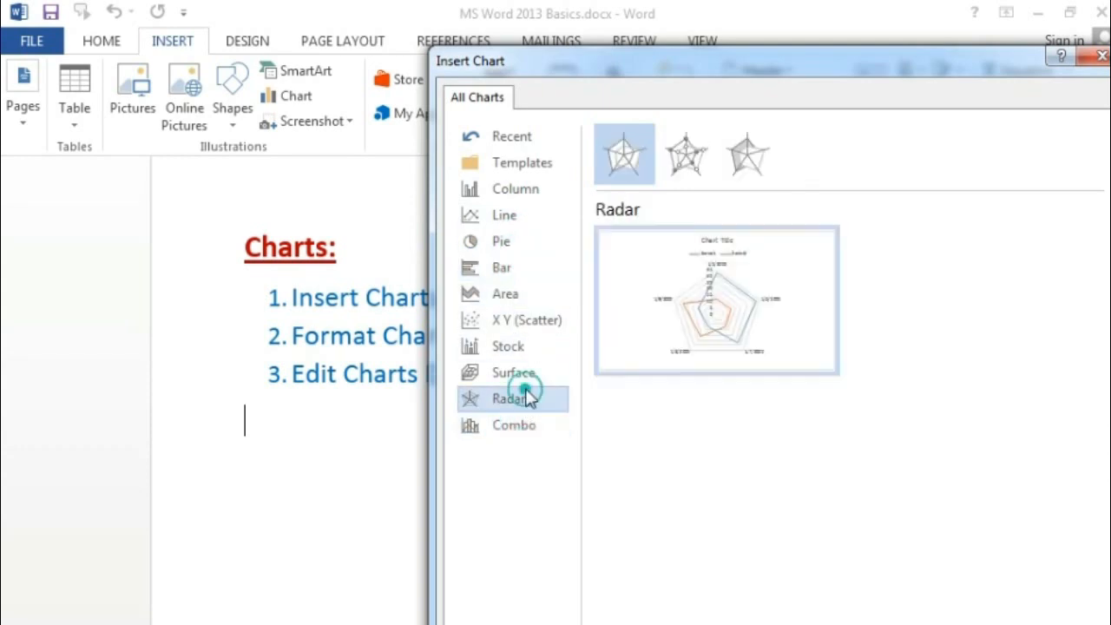
click(526, 371)
click(527, 346)
click(527, 319)
click(529, 292)
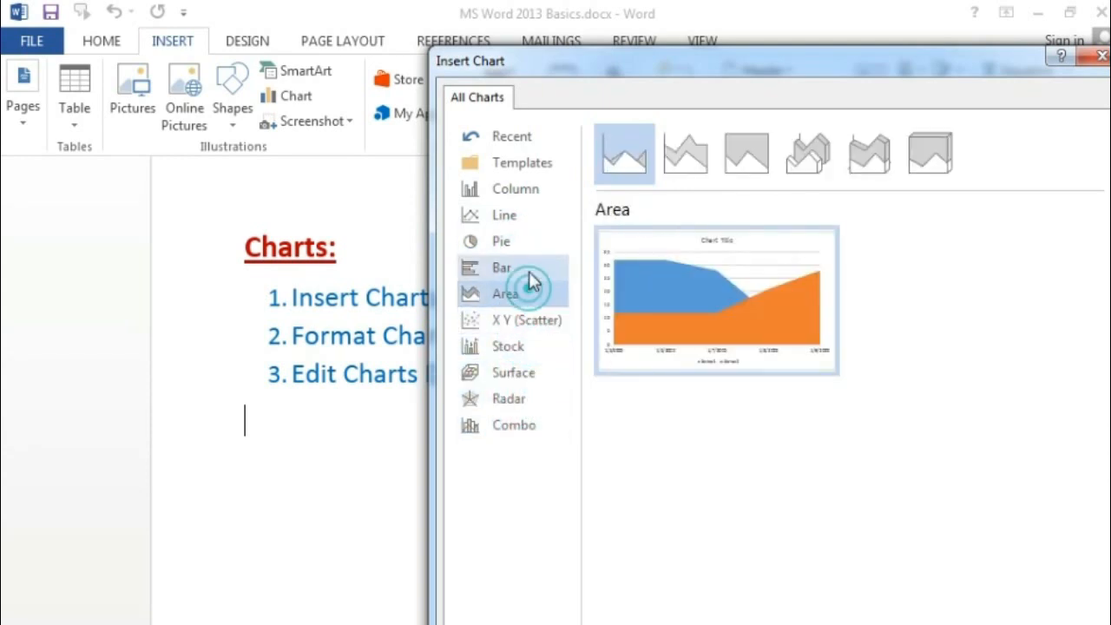
click(528, 270)
mouse_move(612, 76)
mouse_down()
mouse_move(495, 80)
mouse_move(595, 80)
mouse_up()
Compare the pie chart subtypes and insert a 3-D Pie chart below the Charts list
click(527, 237)
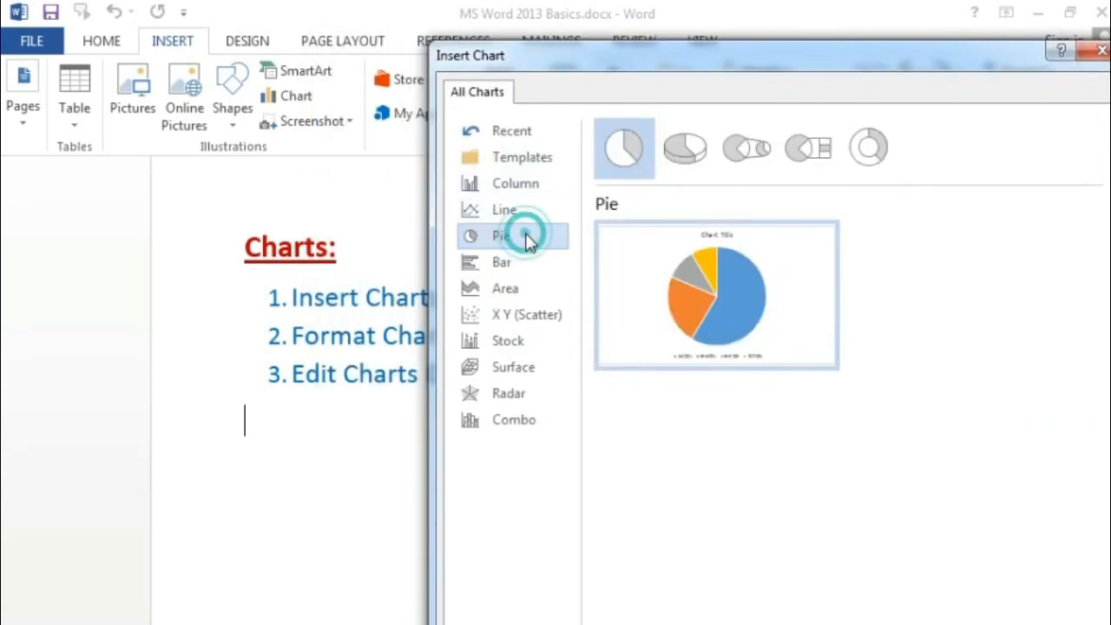
click(683, 154)
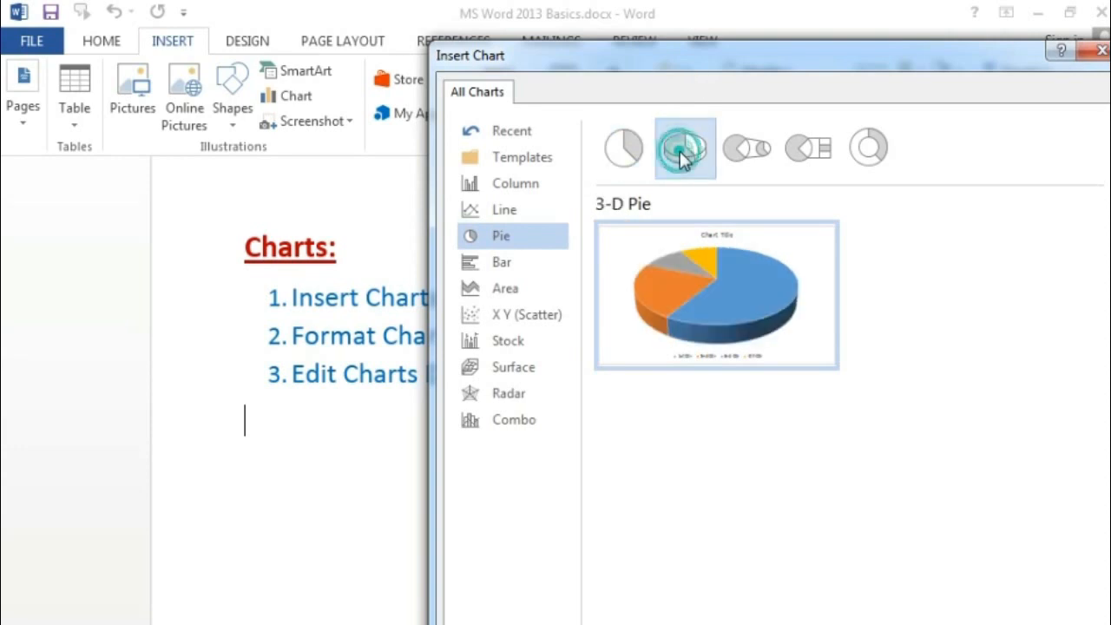
click(636, 154)
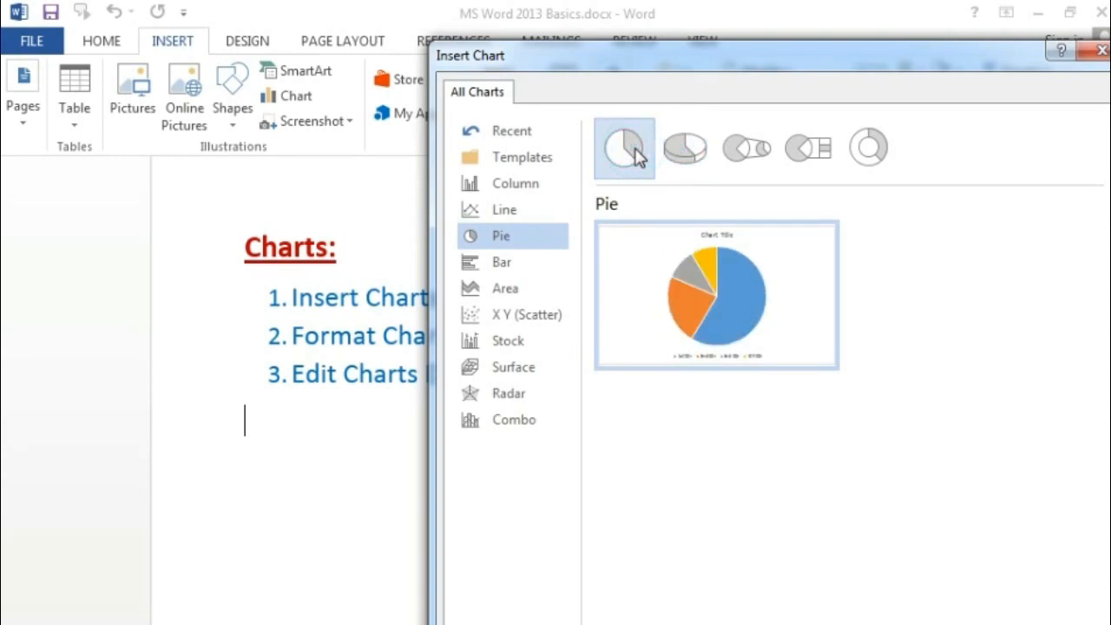
click(681, 149)
click(727, 146)
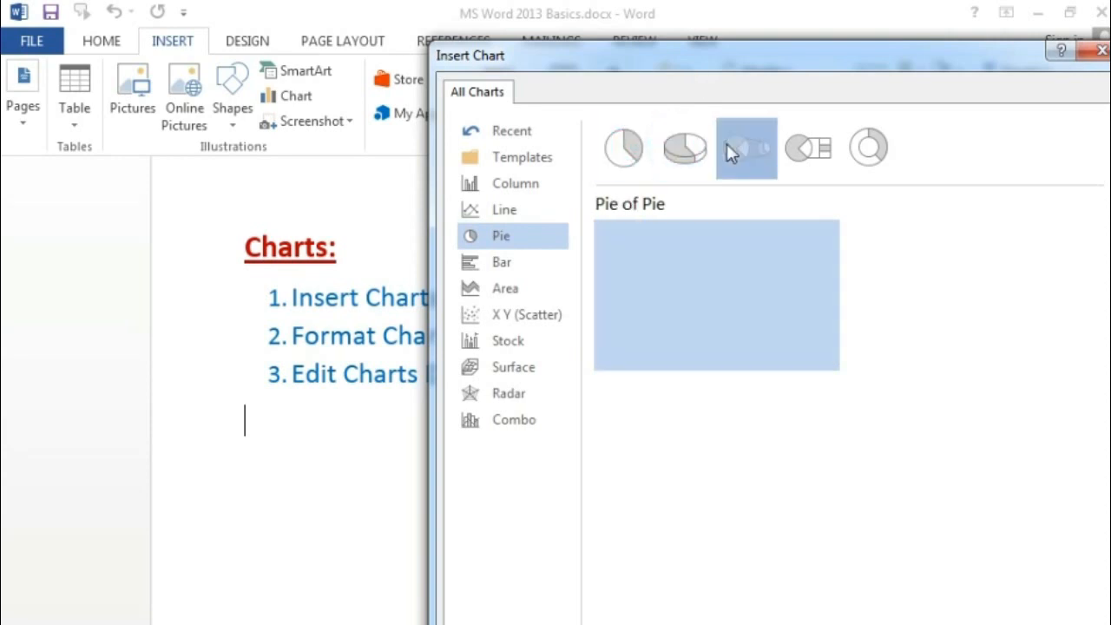
click(806, 148)
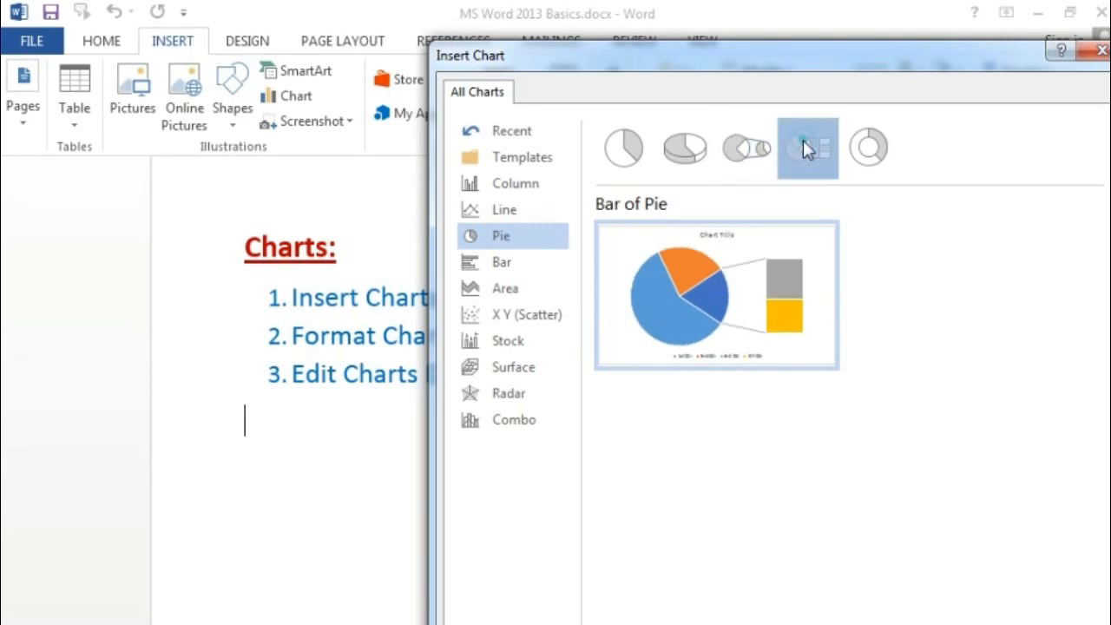
click(850, 149)
click(686, 148)
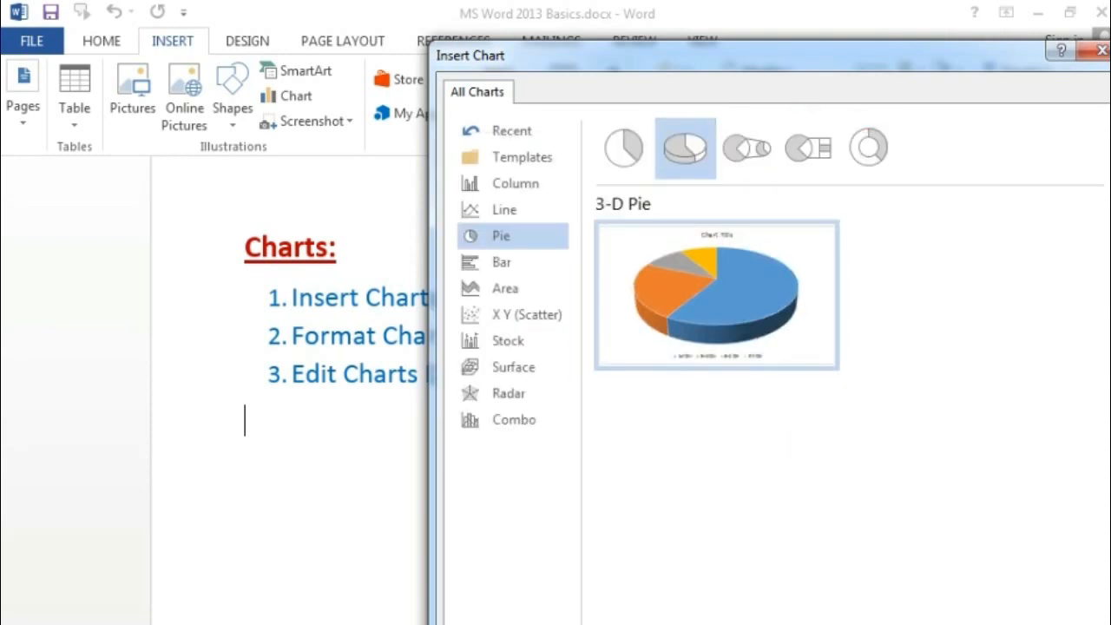
key(Return)
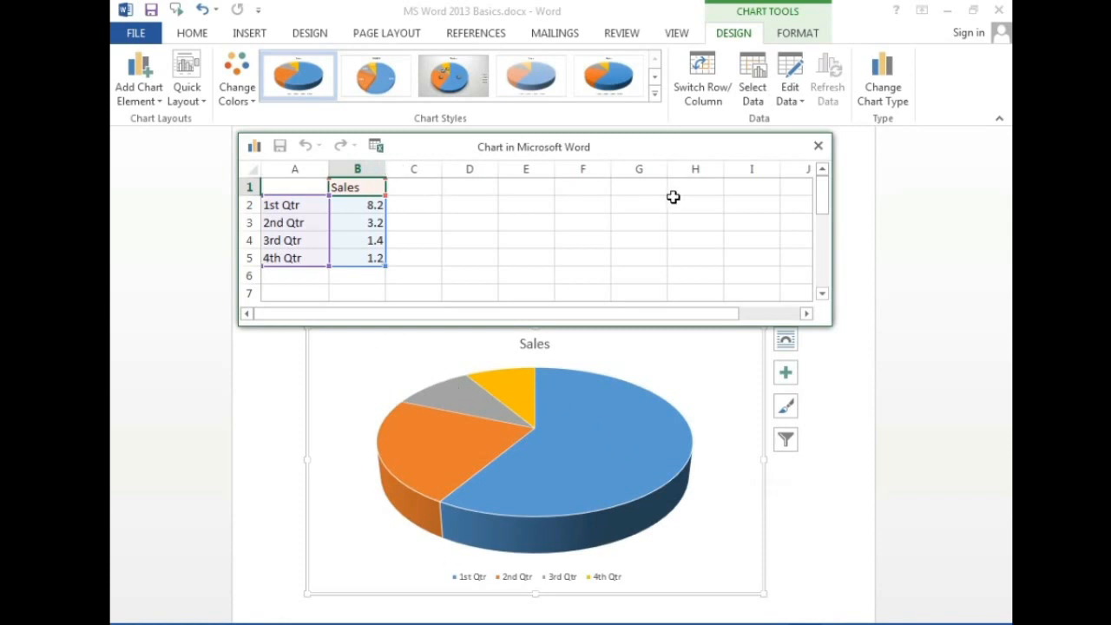
Close the pie chart's data sheet and deselect the chart
click(458, 208)
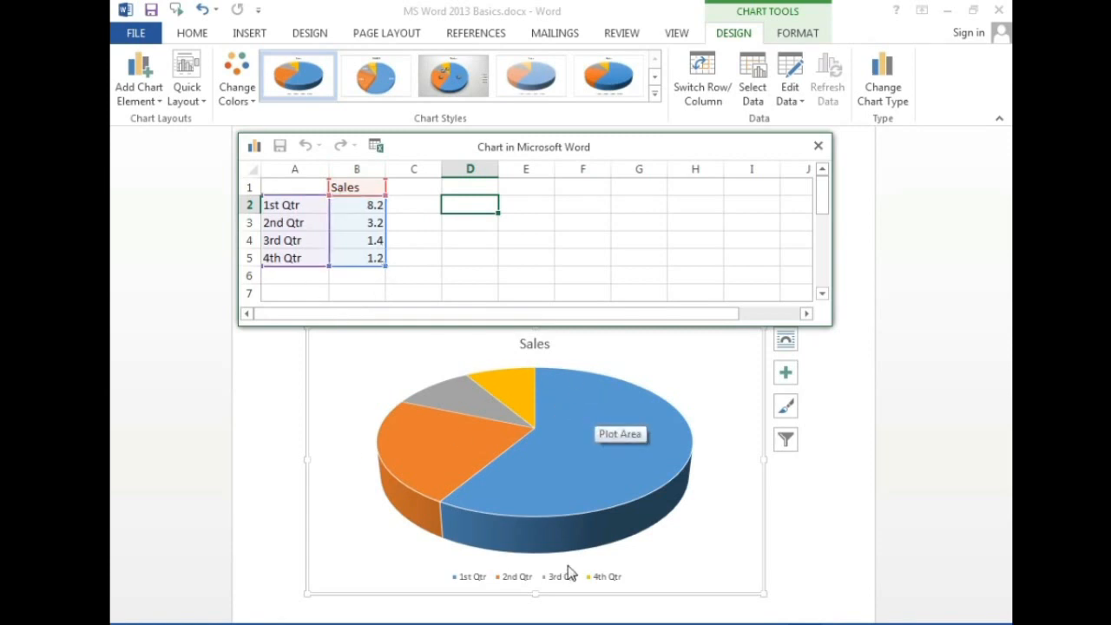
click(819, 147)
click(842, 396)
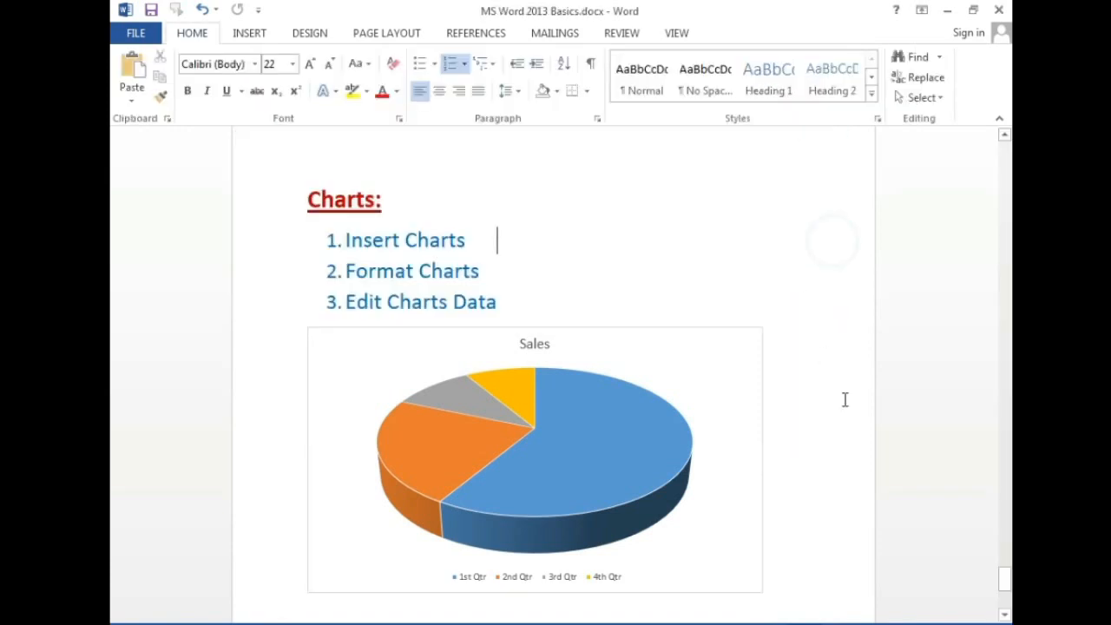
Resize the pie chart by its corner to about 5.74" wide and 3.72" high, then deselect it
scroll(828, 389, down, 3)
click(756, 359)
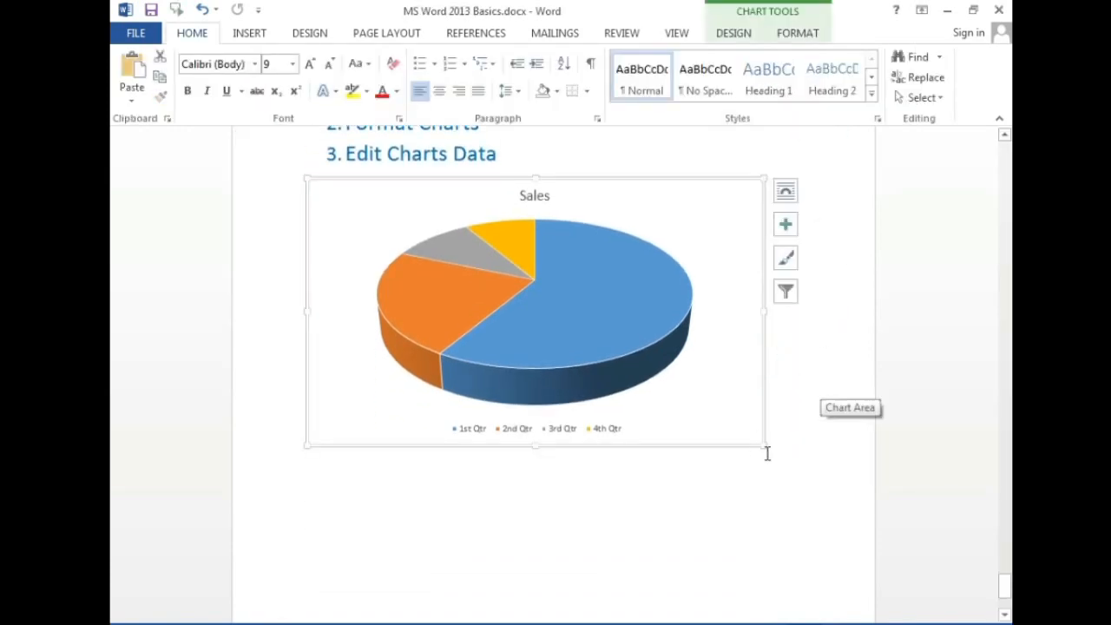
drag(761, 444, 744, 461)
click(807, 368)
scroll(840, 414, up, 3)
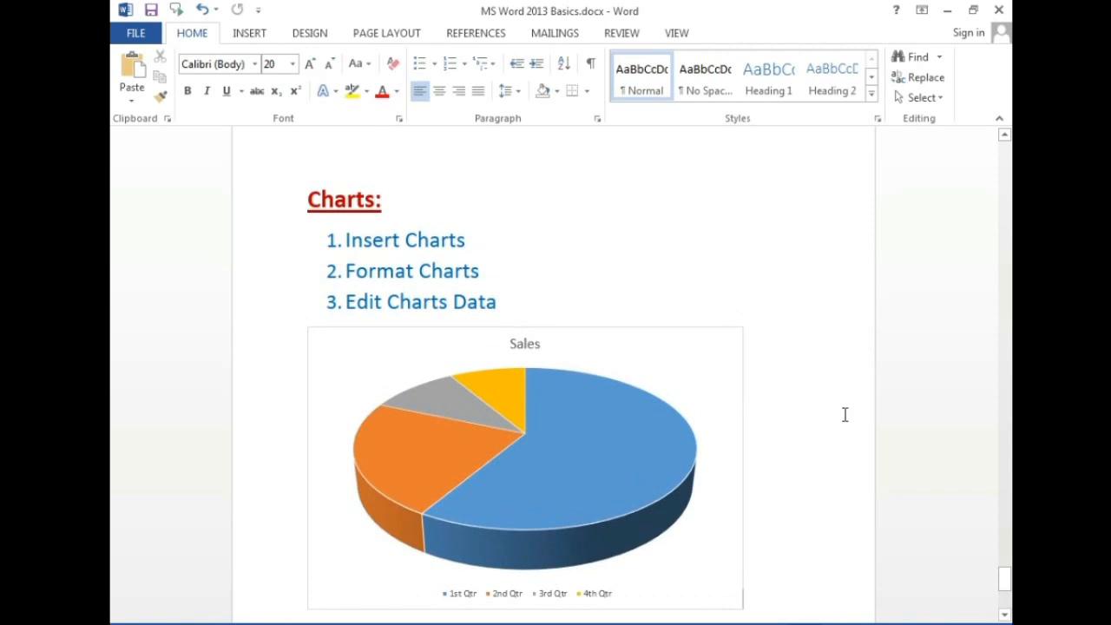
Examine the pie chart's formatting options, including the chart area settings, shape style presets and shape fill colours
double_click(714, 331)
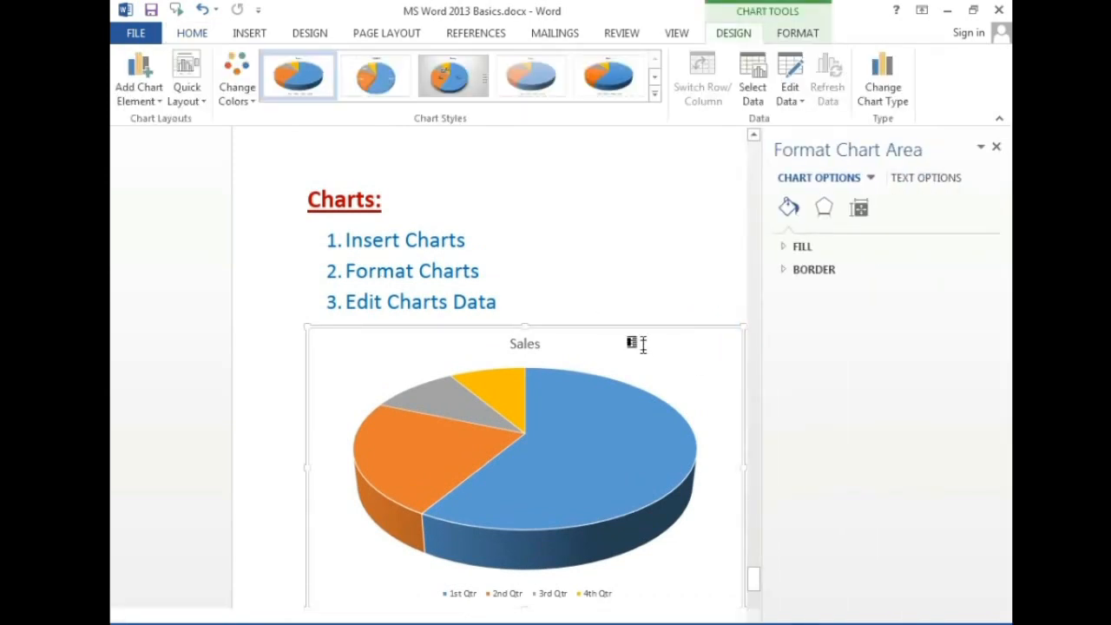
click(995, 147)
click(791, 37)
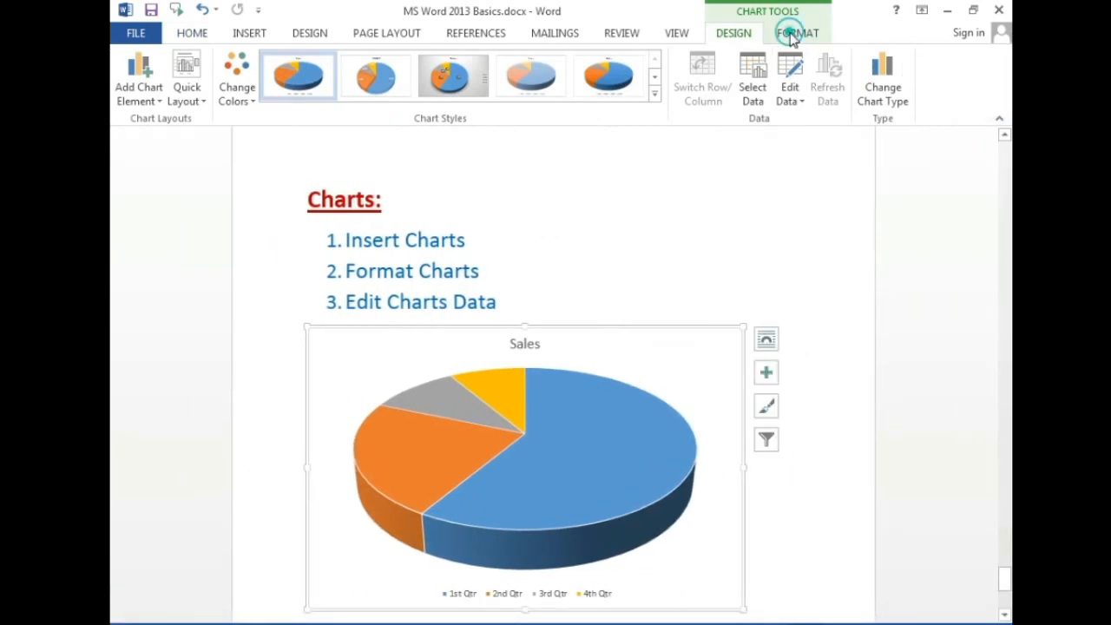
click(737, 37)
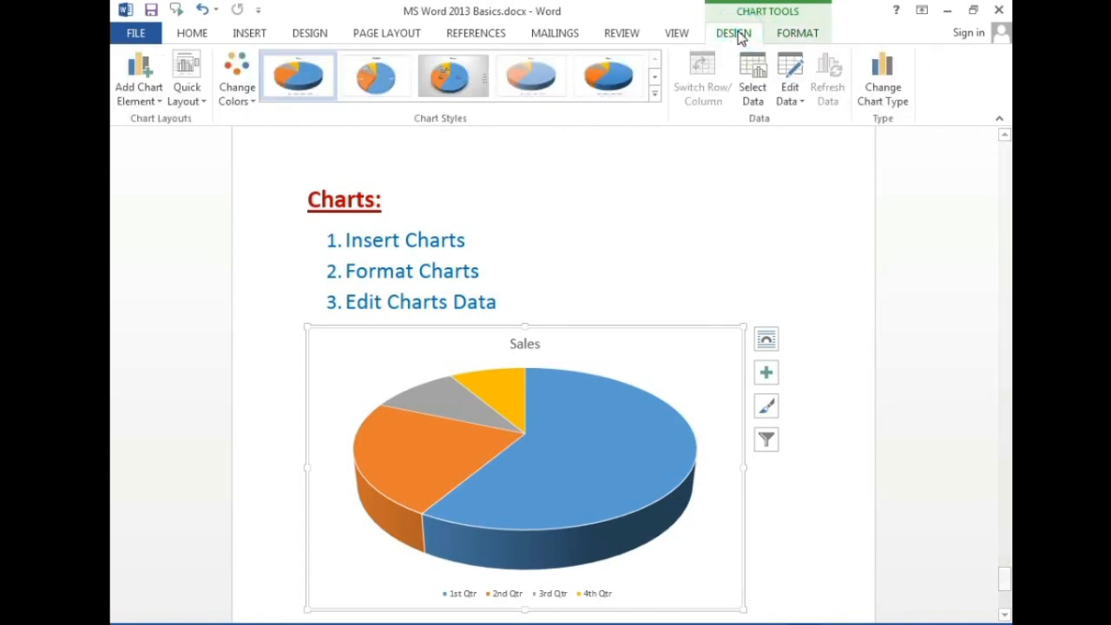
click(798, 35)
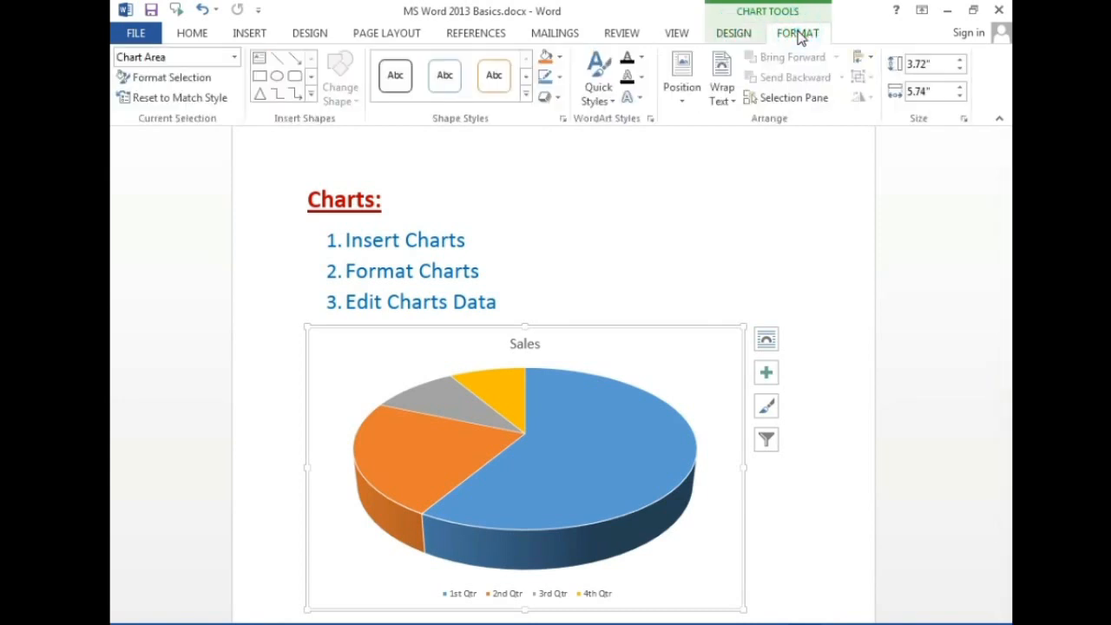
click(525, 93)
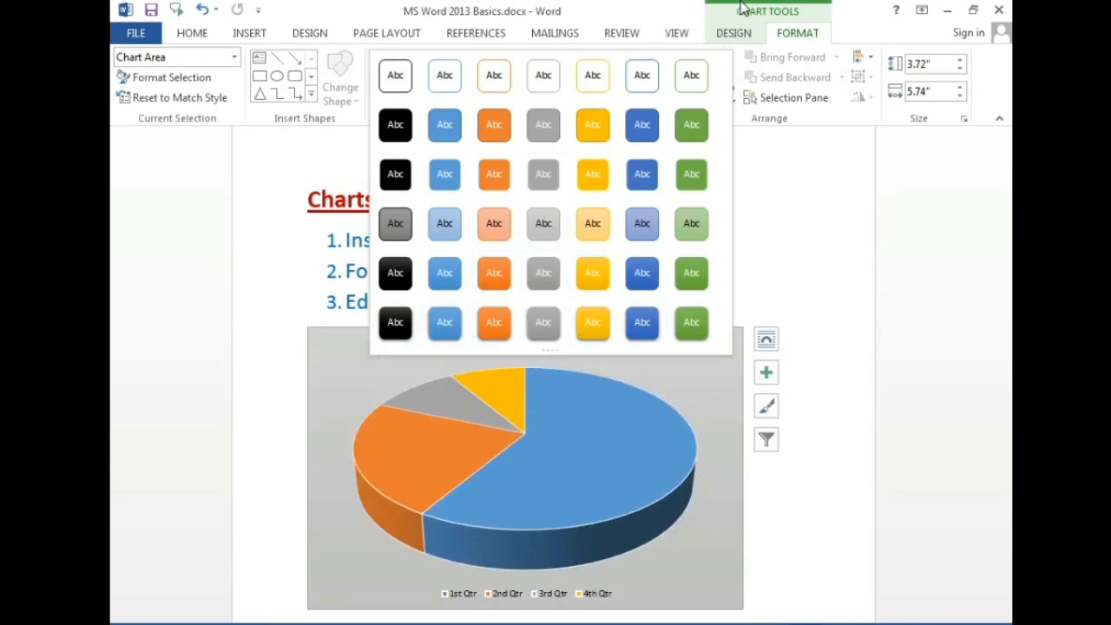
click(842, 14)
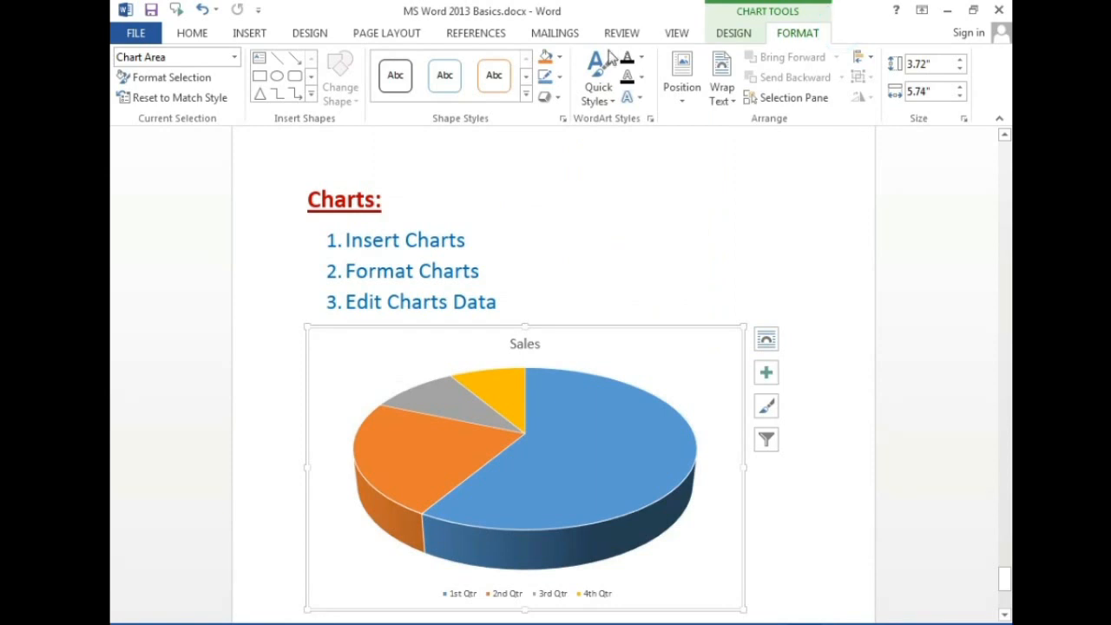
click(561, 58)
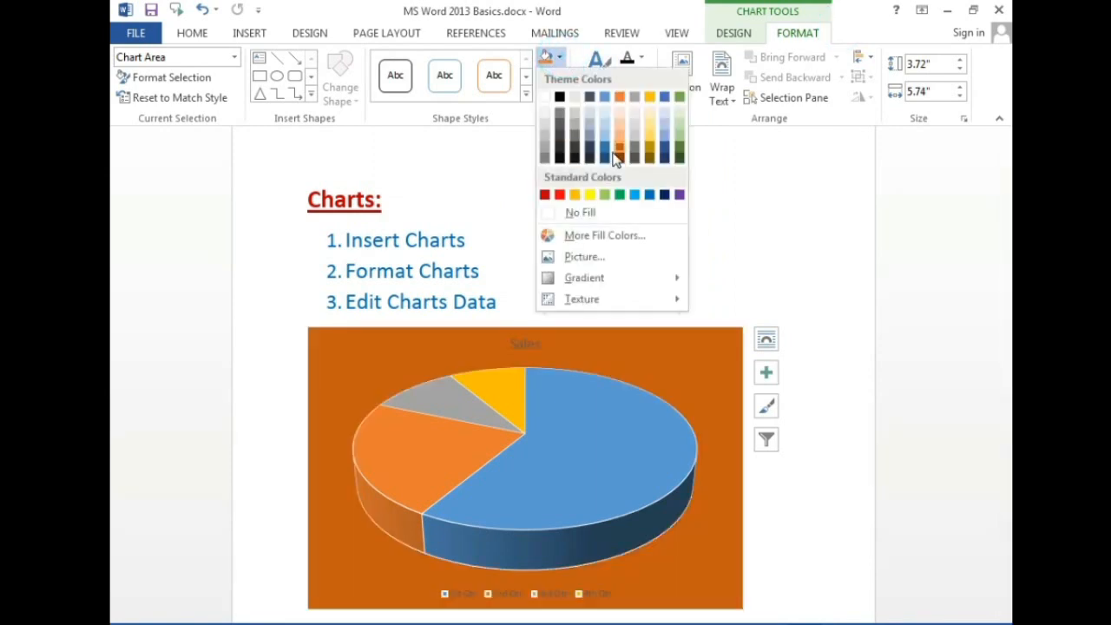
click(843, 21)
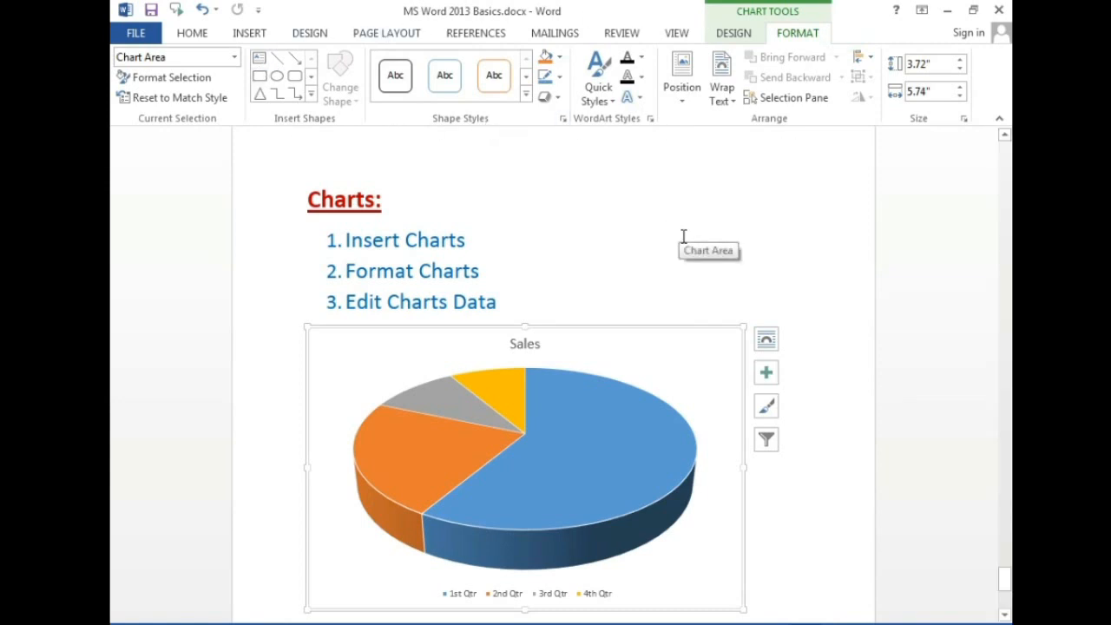
Apply the third preset chart style, with a grey gradient background and dark percentage labels, to the pie chart
click(731, 33)
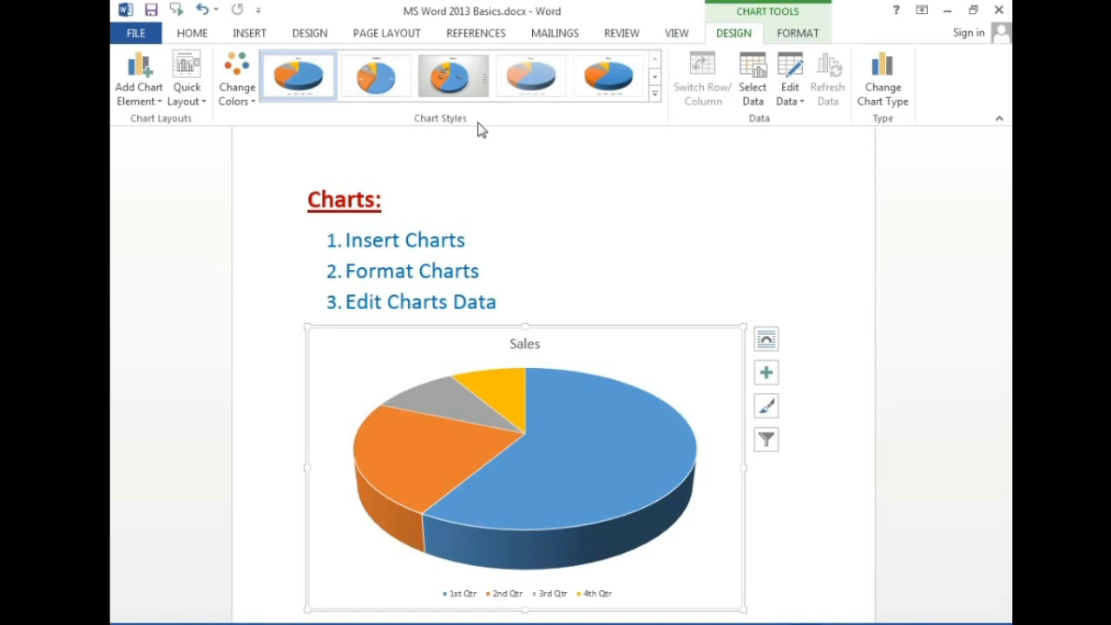
click(655, 103)
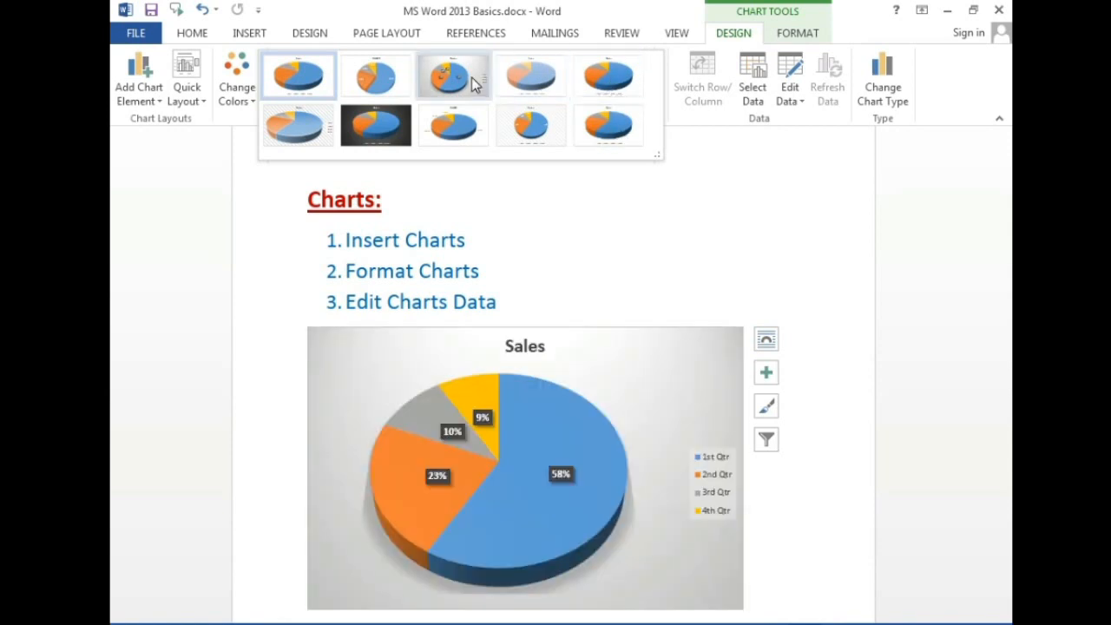
click(471, 78)
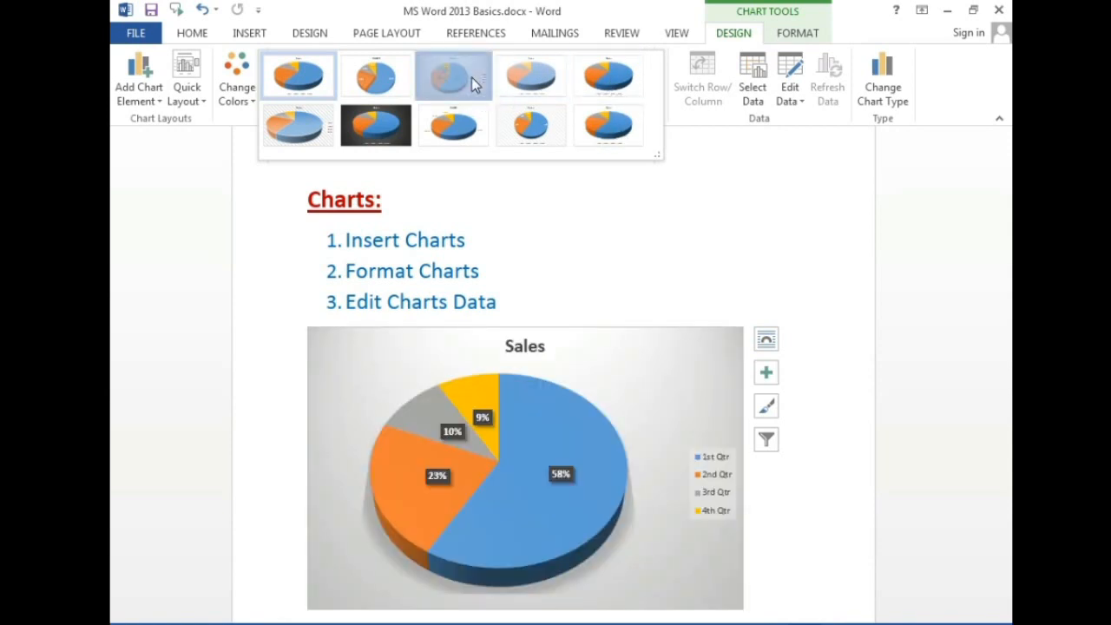
Examine the chart element options for title, data labels and legend position, plus the quick layouts, then deselect the pie chart
click(142, 95)
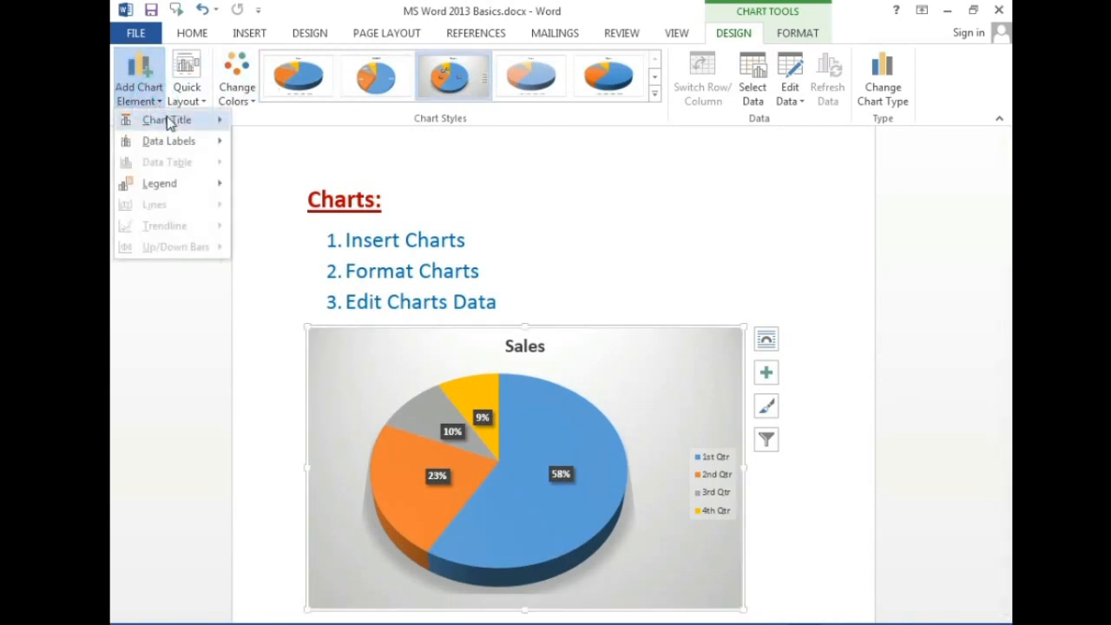
mouse_move(168, 121)
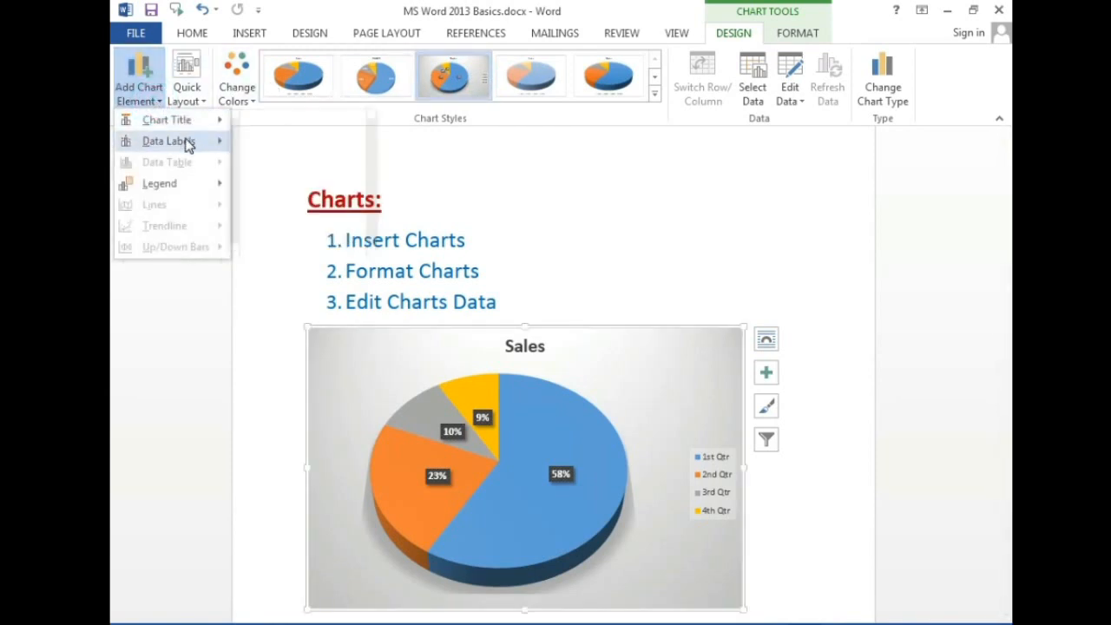
mouse_move(188, 146)
mouse_move(189, 186)
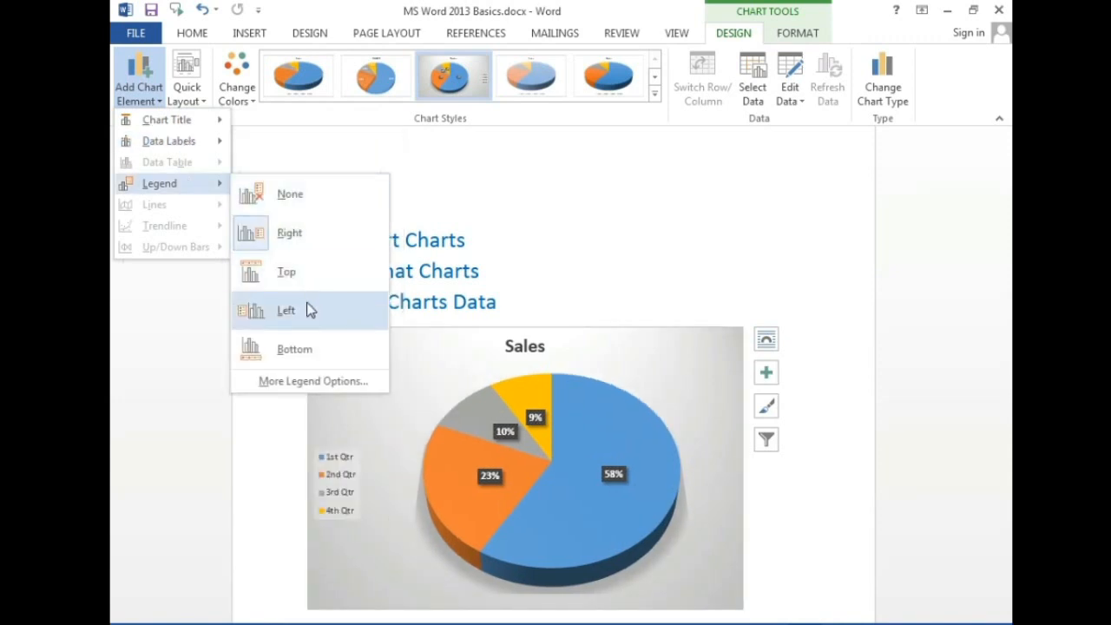
click(189, 96)
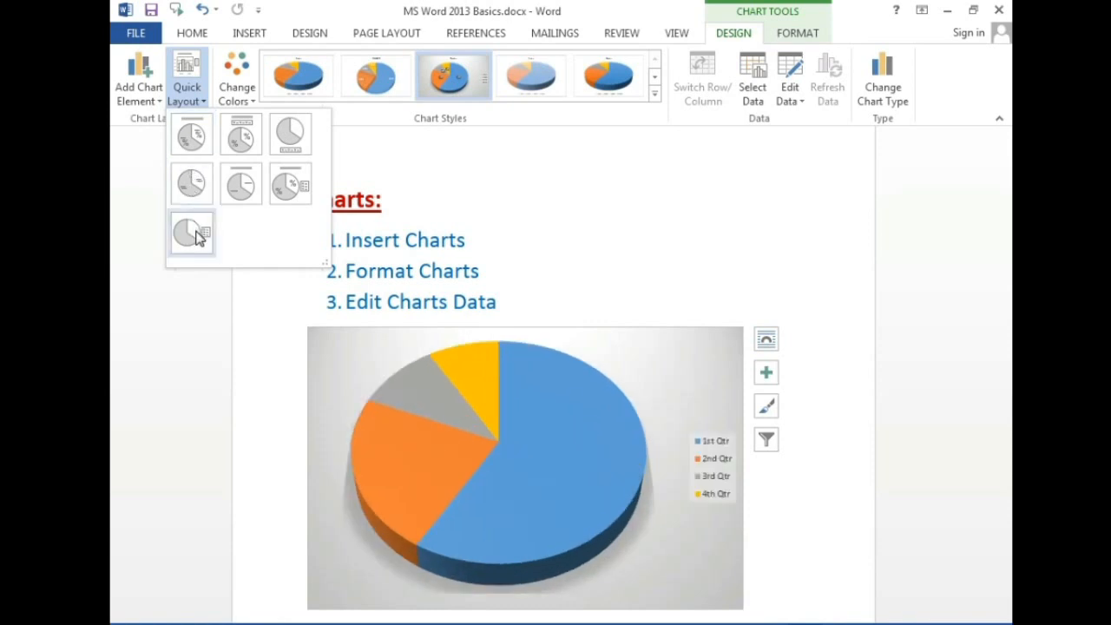
click(645, 238)
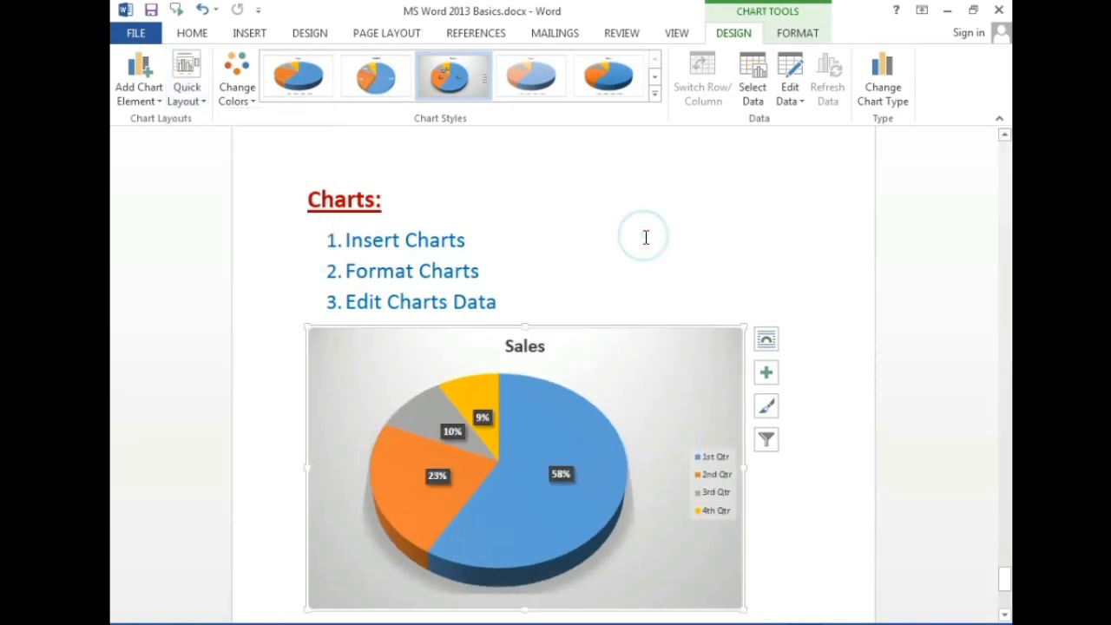
click(560, 228)
Select the pie chart and open its data sheet for editing
scroll(631, 255, down, 2)
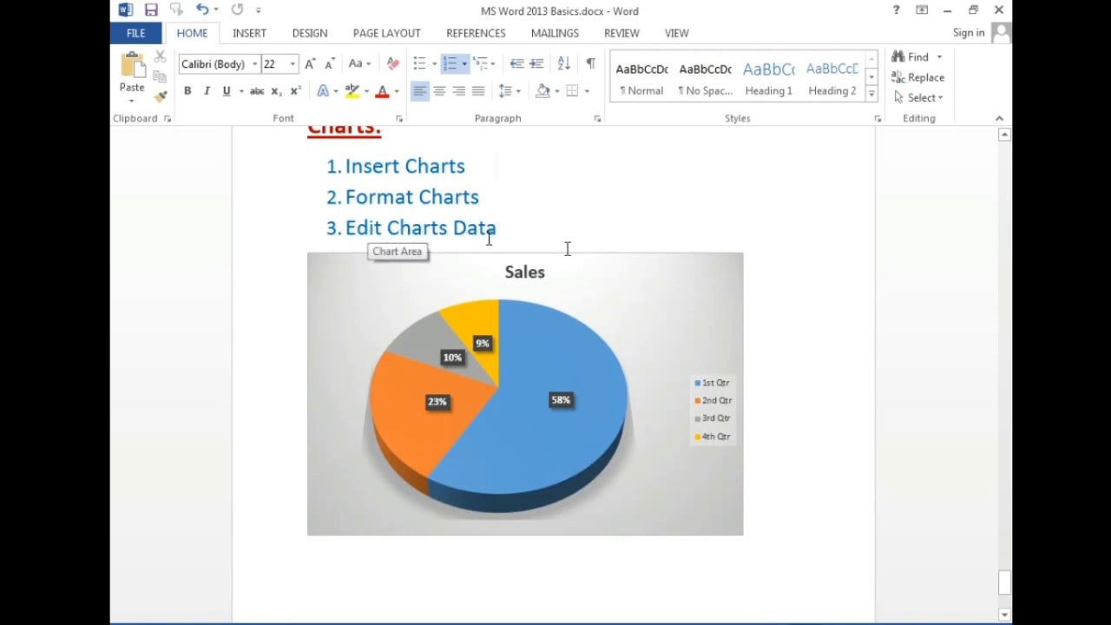
double_click(698, 258)
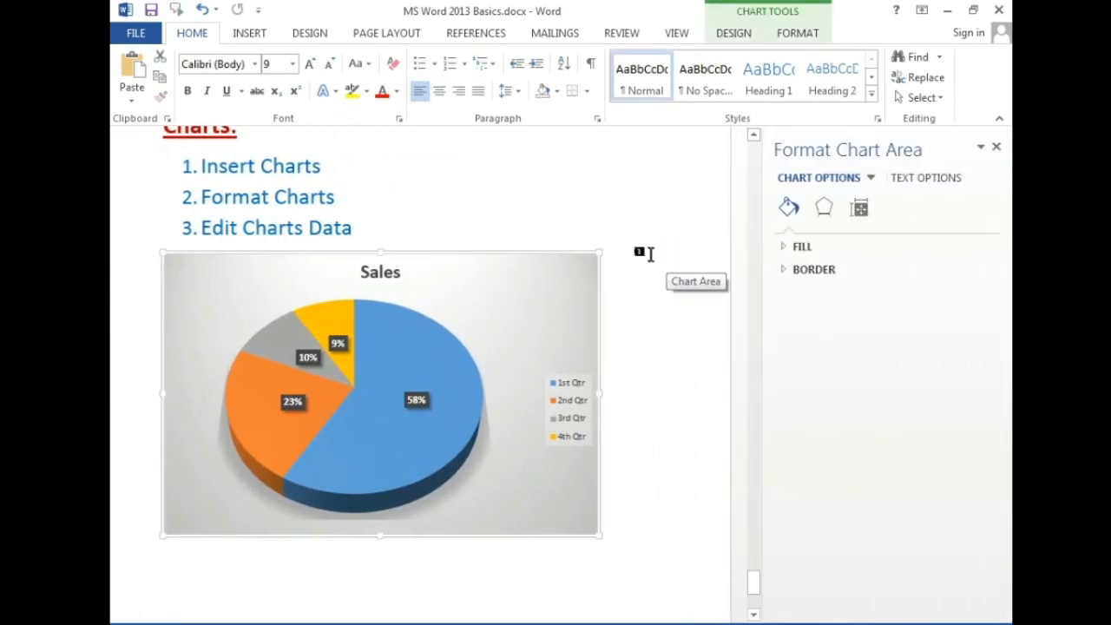
click(1002, 146)
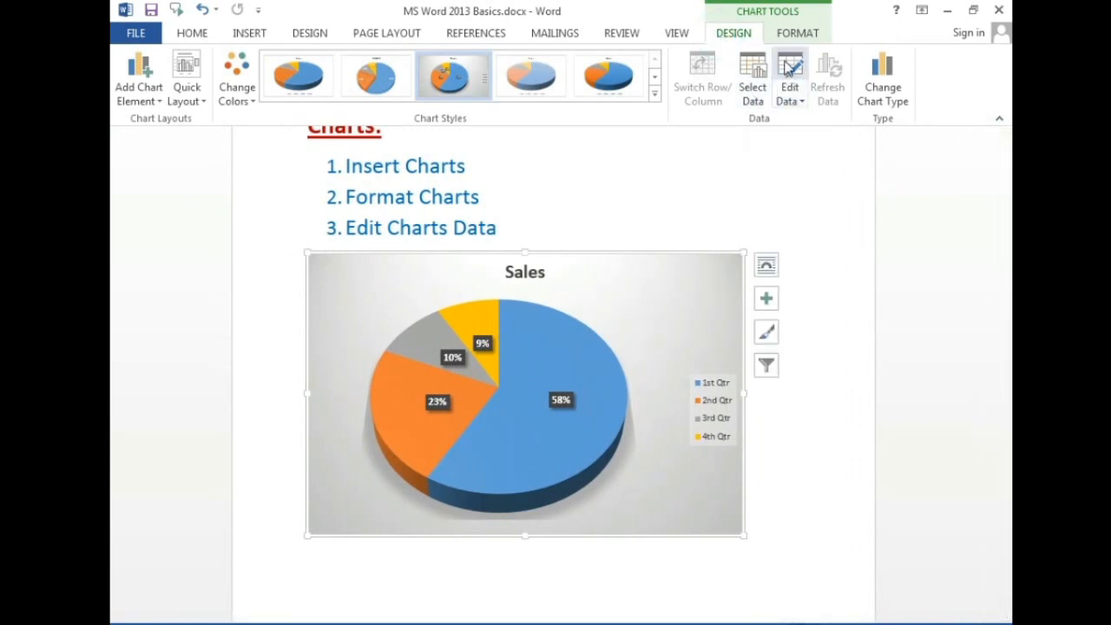
click(787, 69)
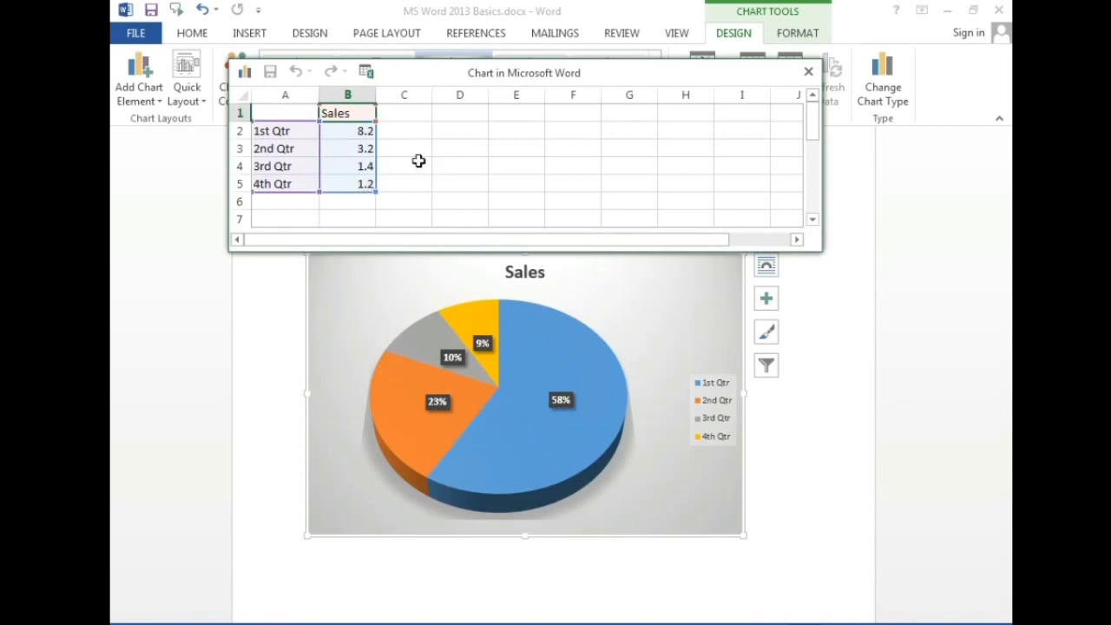
Set the Sales values to 2.2 for 1st Qtr, 8.2 for 2nd Qtr, 5.5 for 3rd Qtr and 3.5 for 4th Qtr
click(354, 132)
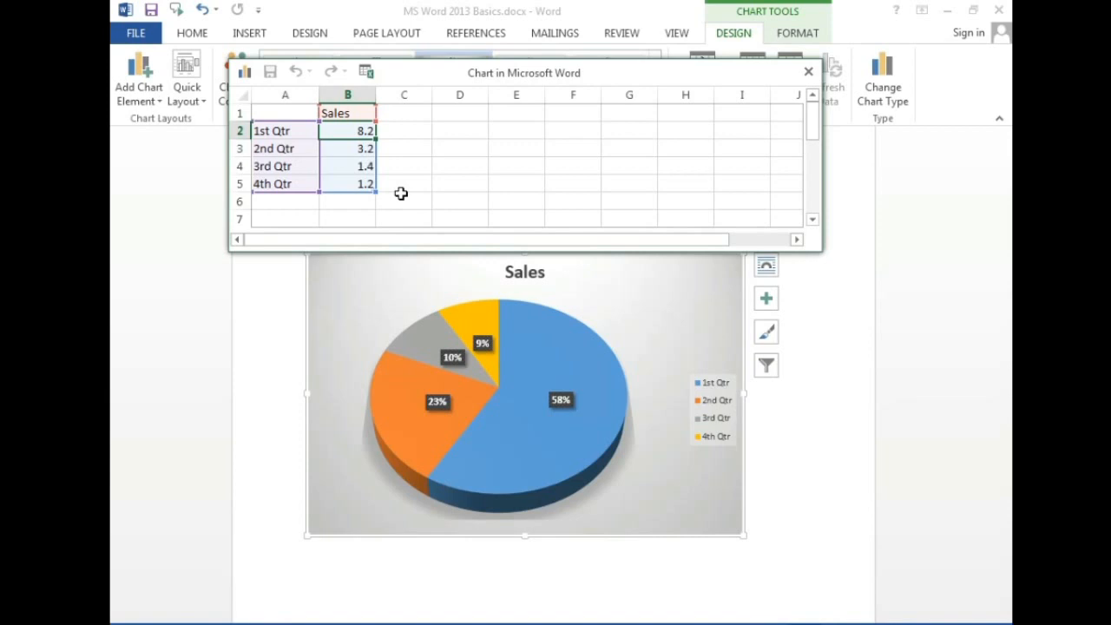
text(20)
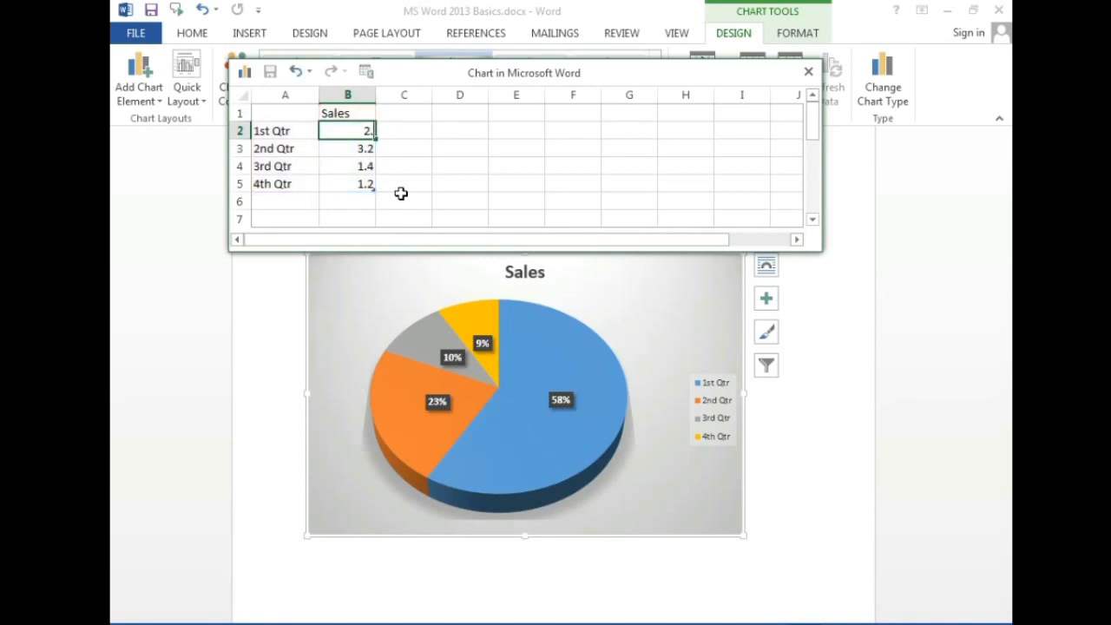
key(Return)
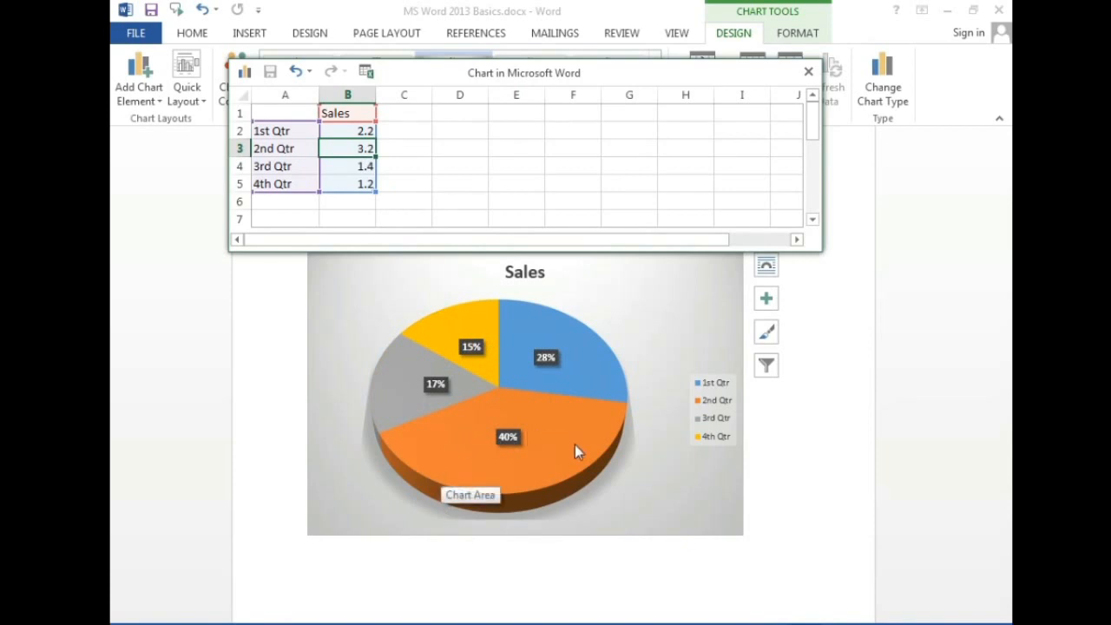
text(8)
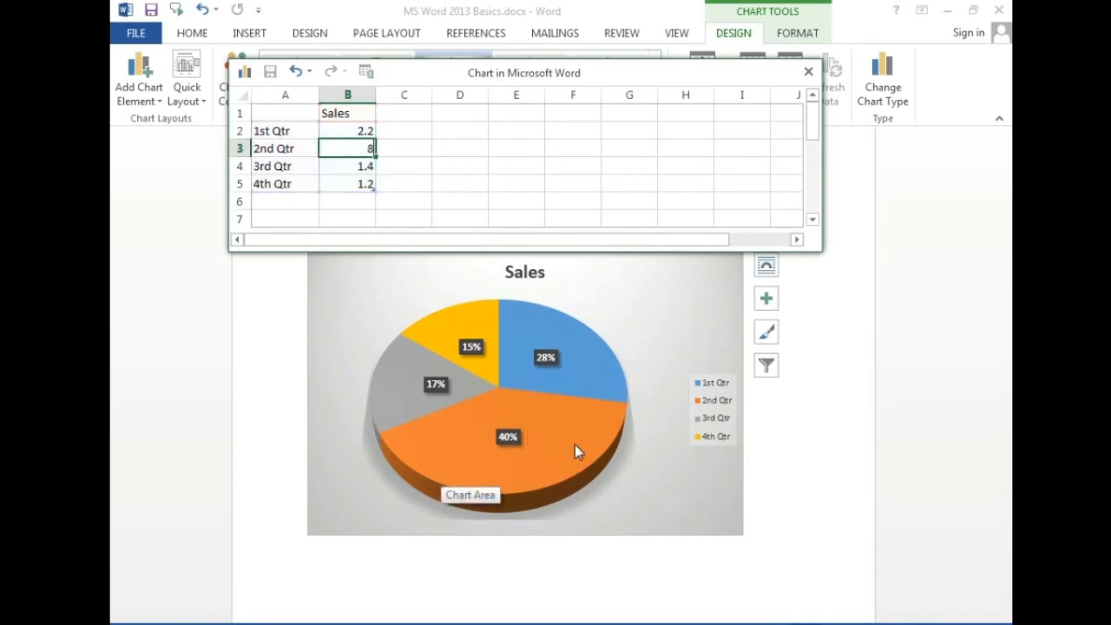
text(.2)
key(Return)
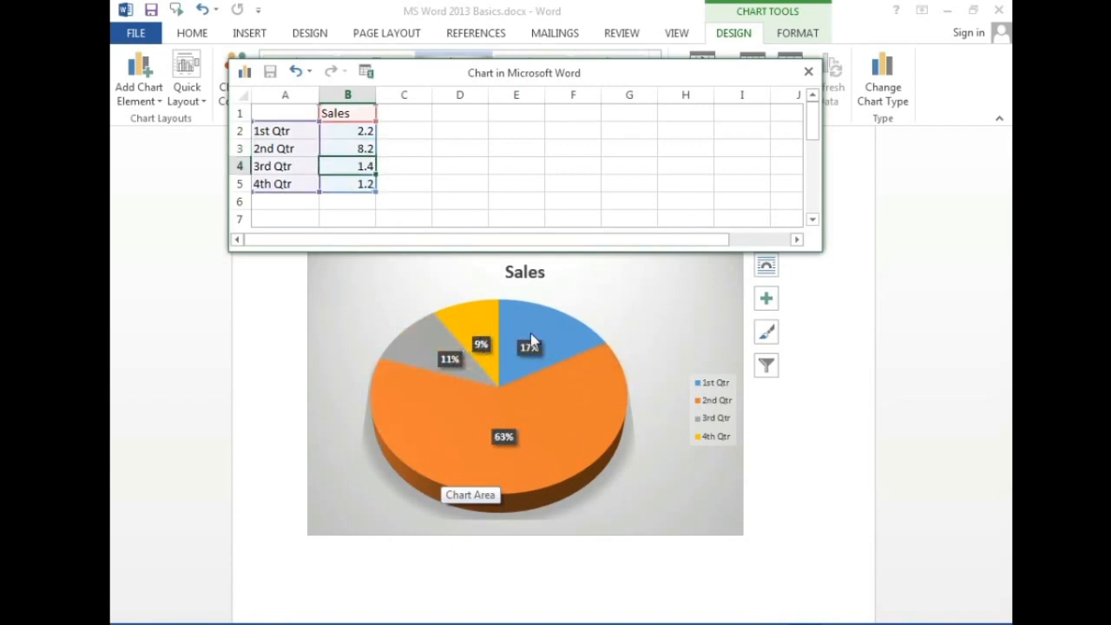
text(5.5)
click(344, 182)
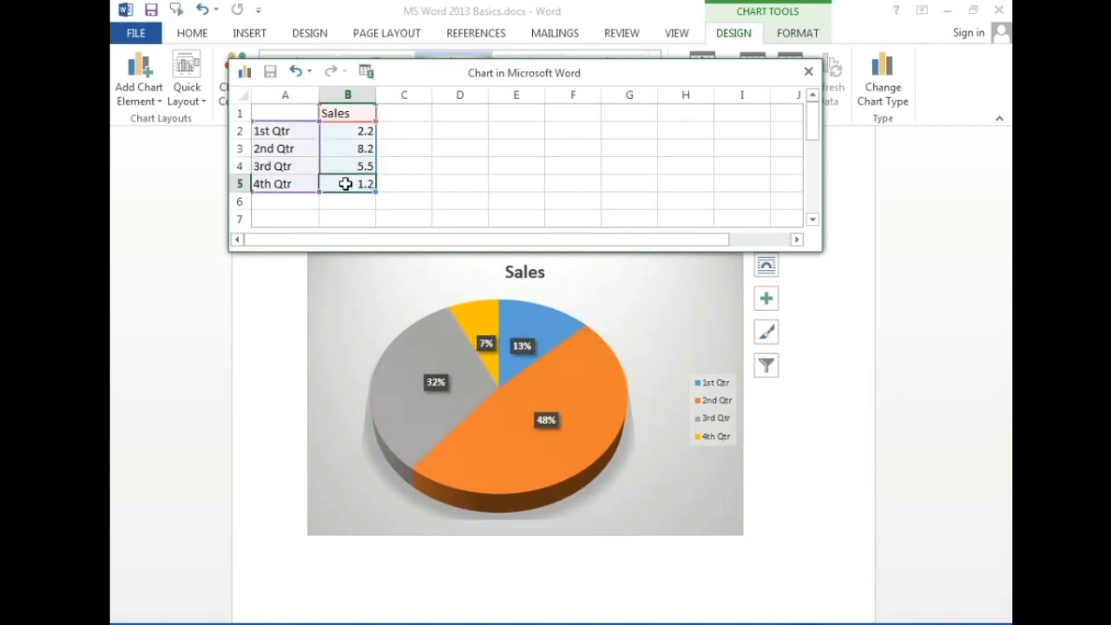
text(3.5)
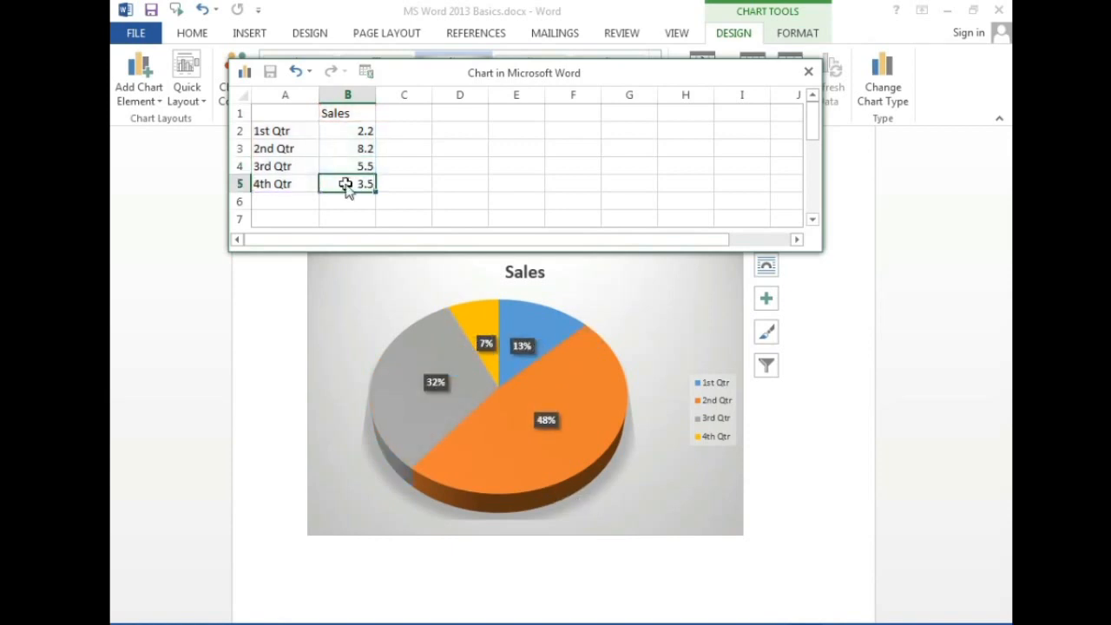
key(Return)
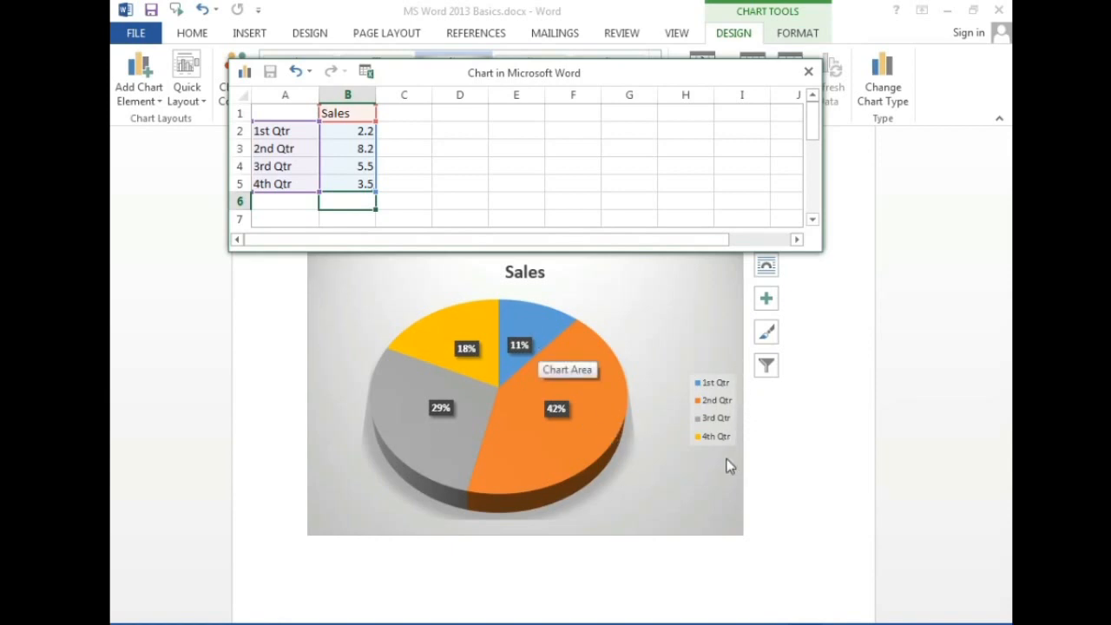
Rename the four quarter categories in the chart data to JAN, FEB, MAR and APR
click(290, 131)
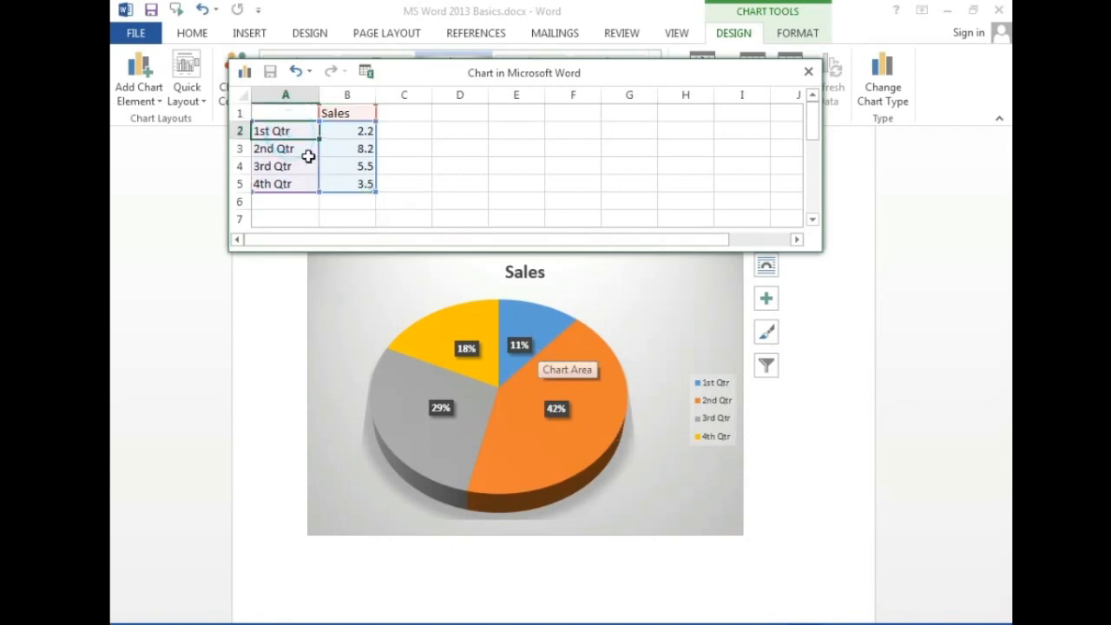
text(JAN)
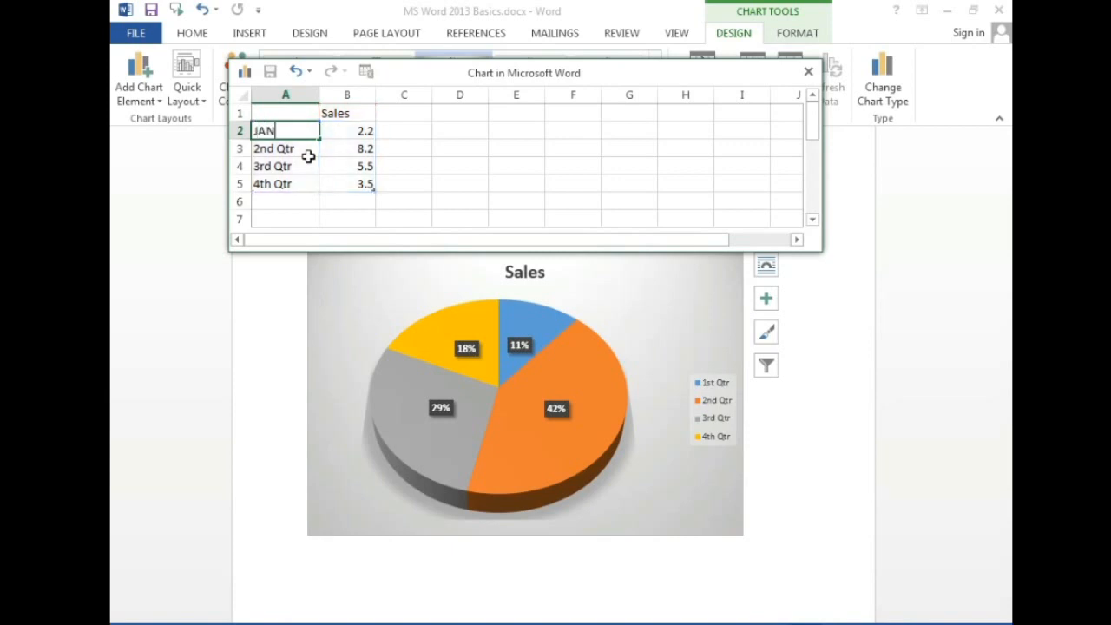
key(Return)
text(FE)
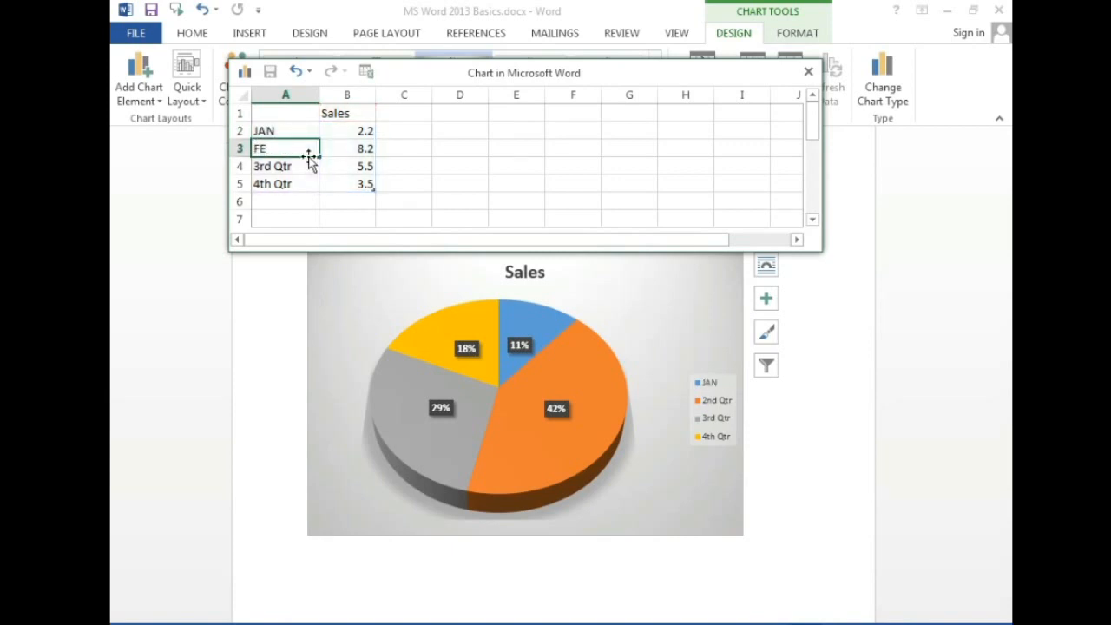
text(B)
key(Return)
text(MAR)
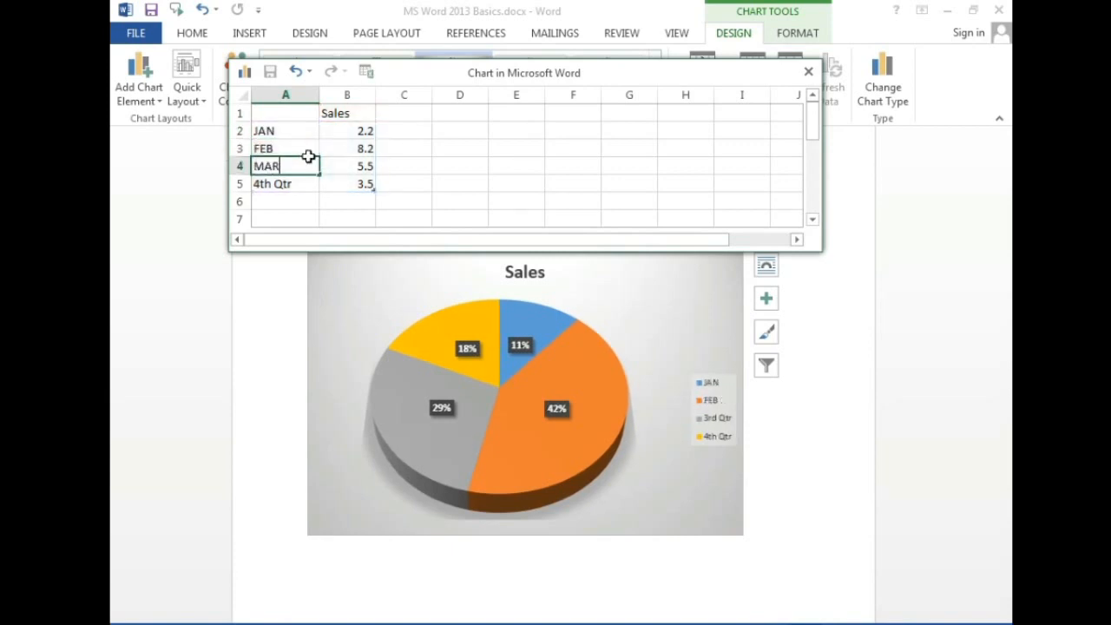
key(Return)
text(AP)
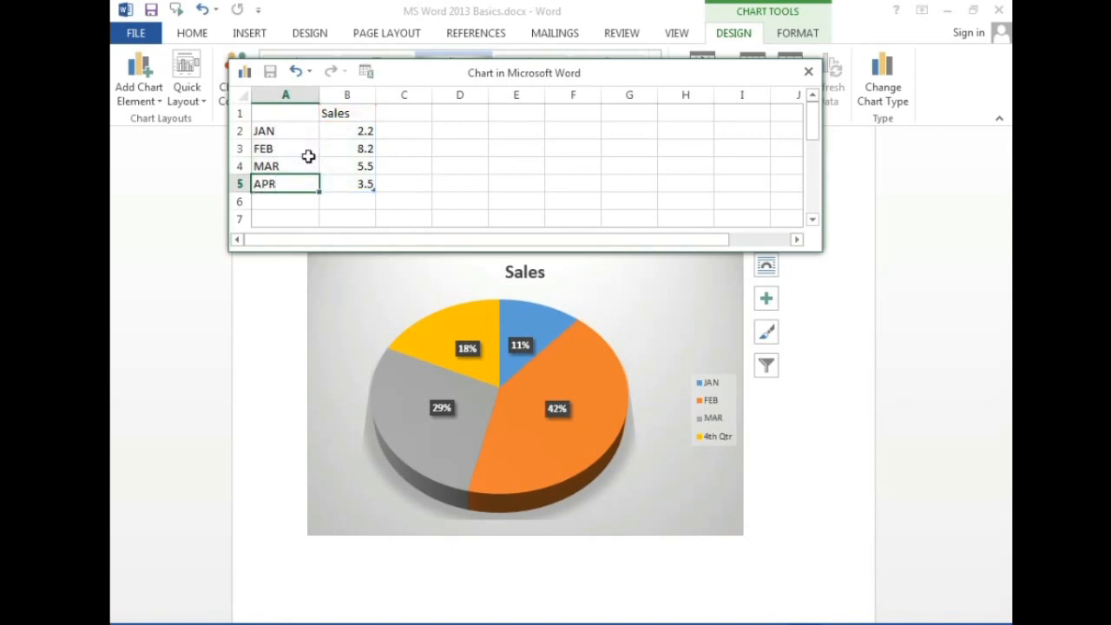
text(R)
key(Return)
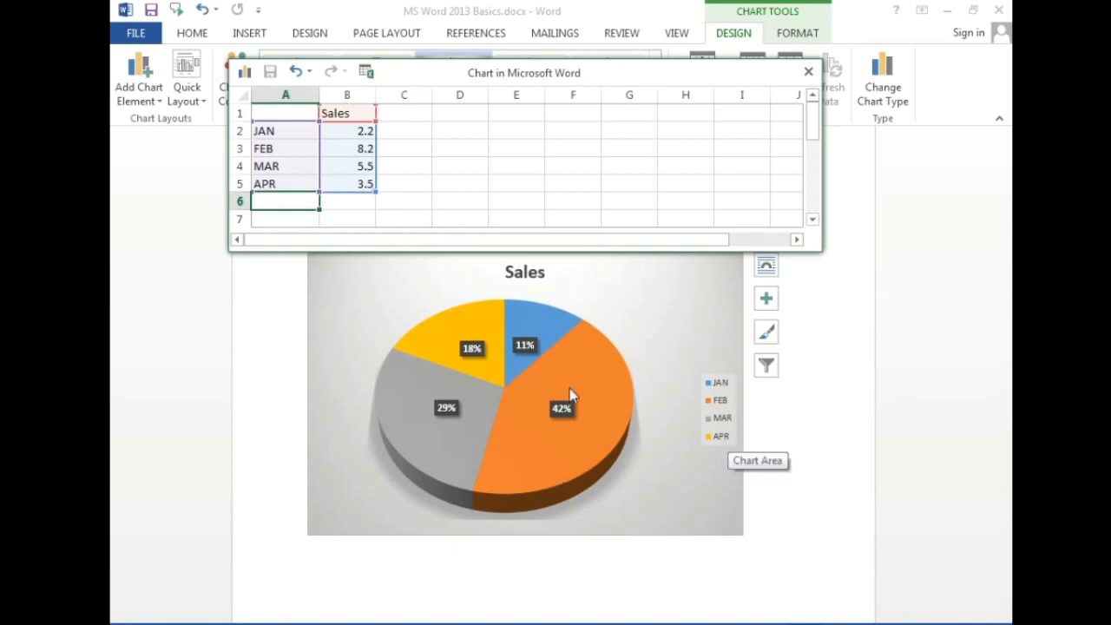
Close the chart's data sheet and place the cursor at the end of the "Charts:" heading
click(798, 463)
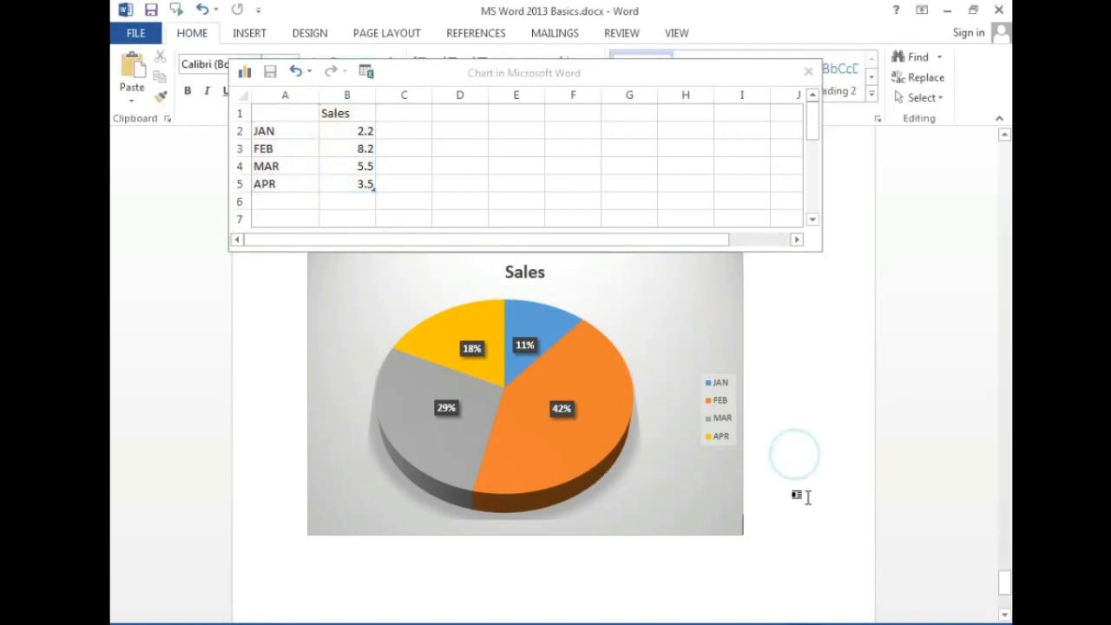
scroll(749, 480, up, 3)
click(811, 73)
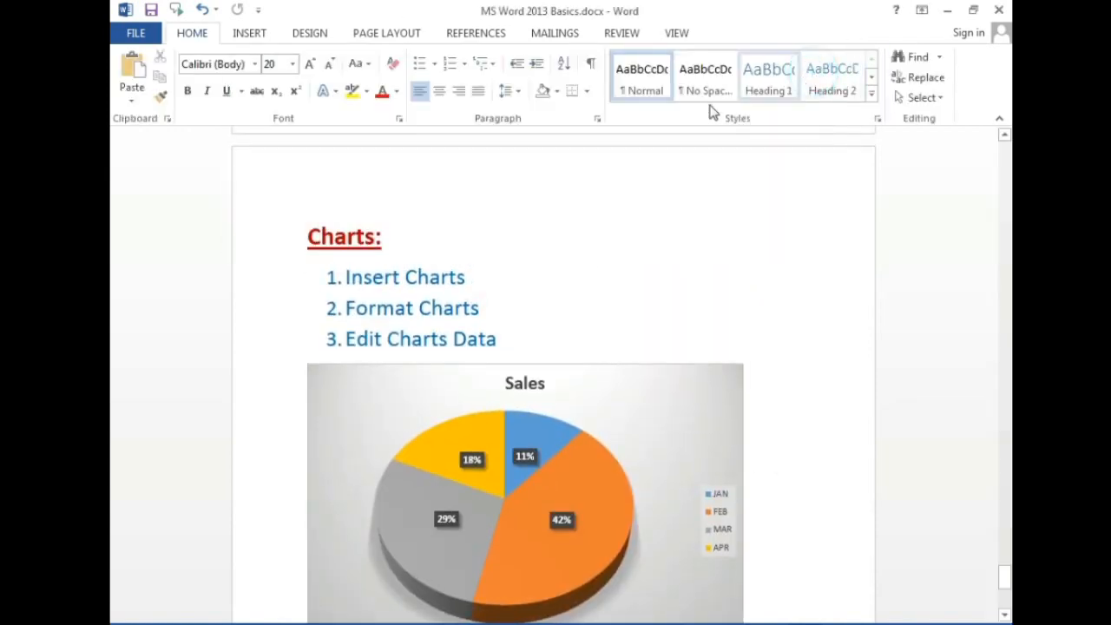
click(566, 244)
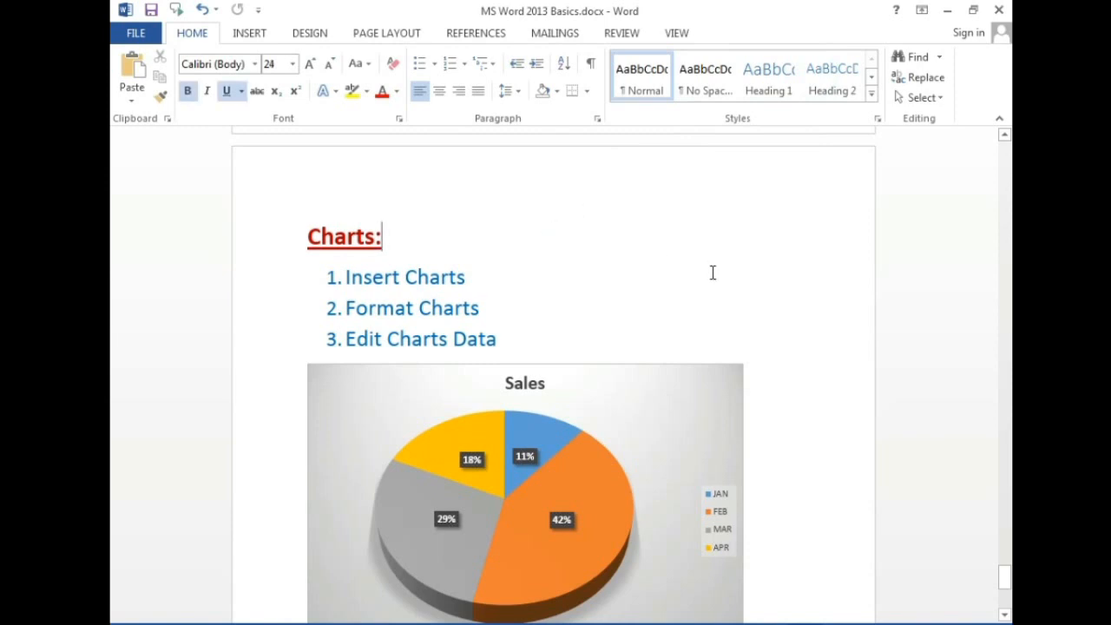